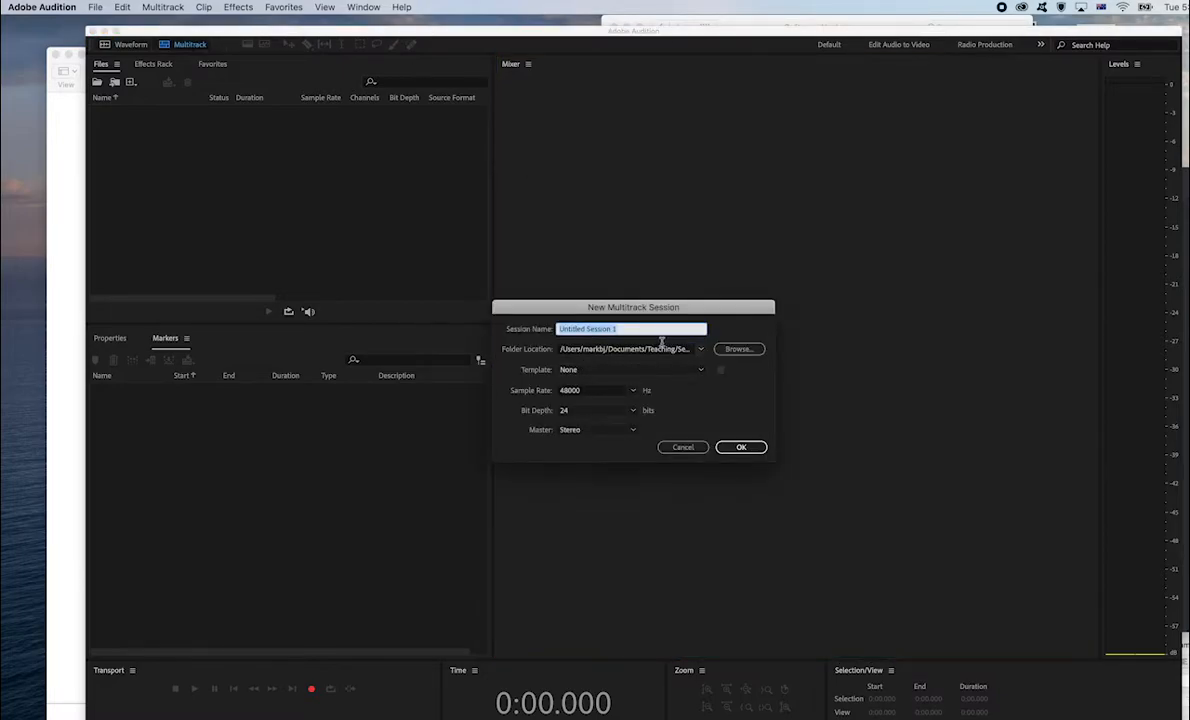
Step: Create a multitrack session named recordingSession_2 at 48000 Hz, 24 bits, with a stereo master
text(m)
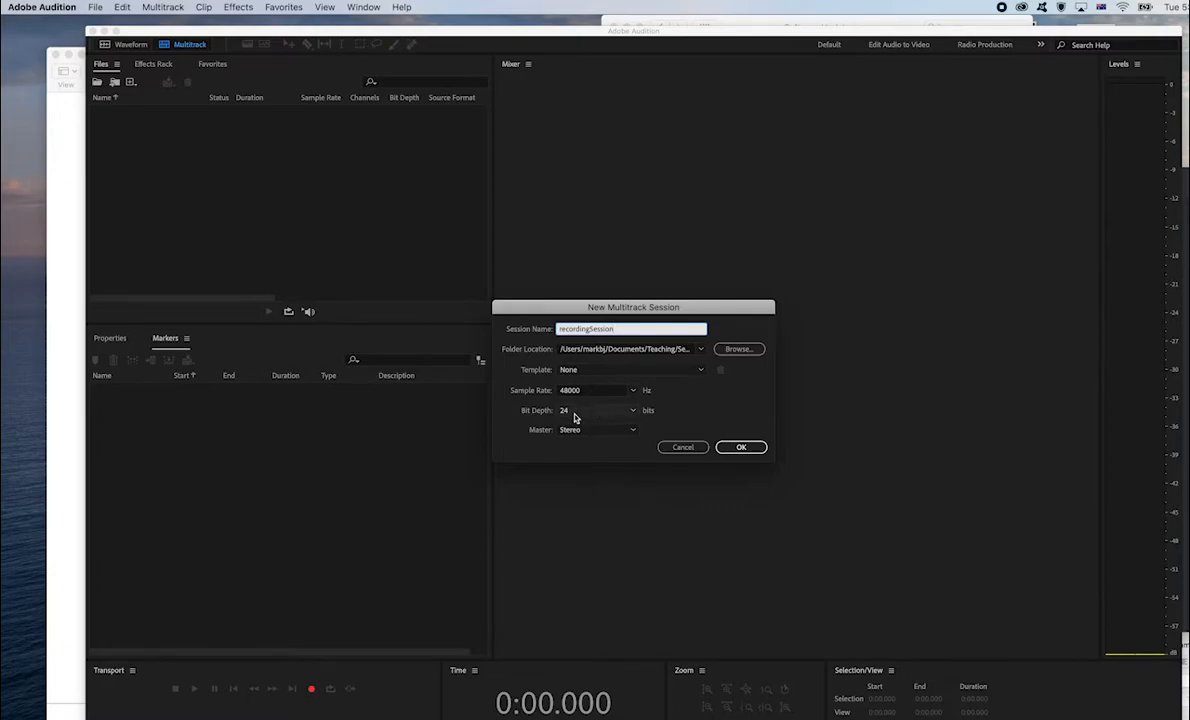
click(728, 350)
click(743, 448)
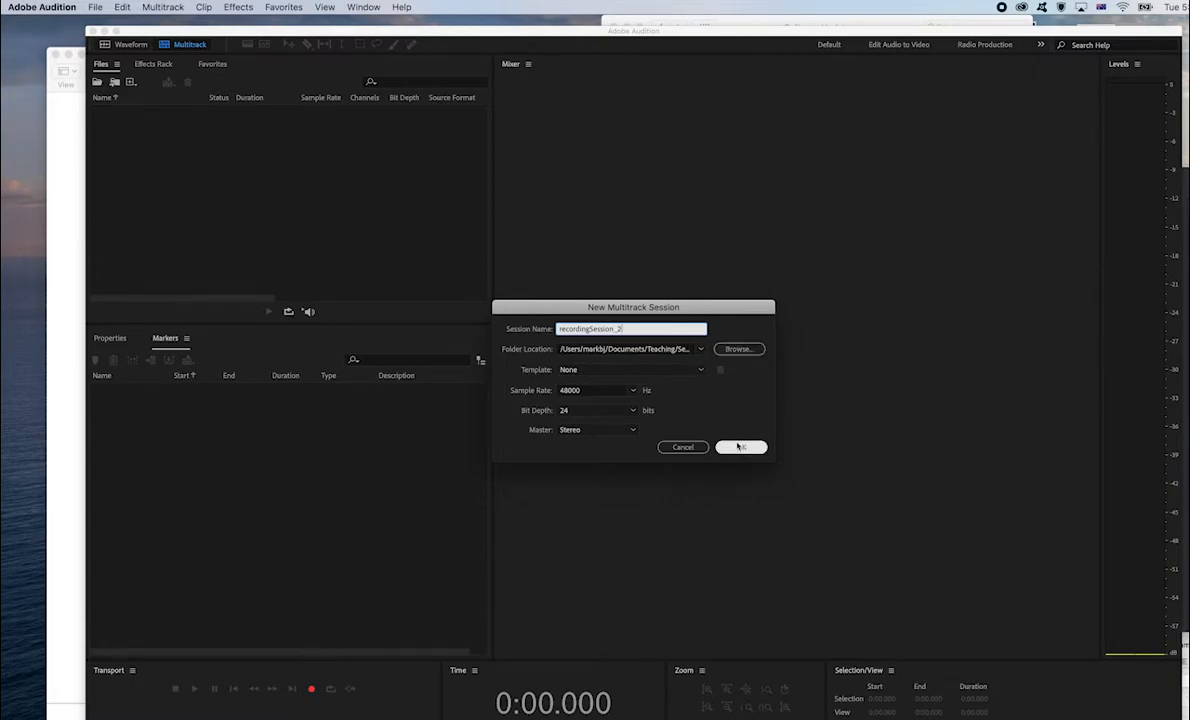
click(740, 447)
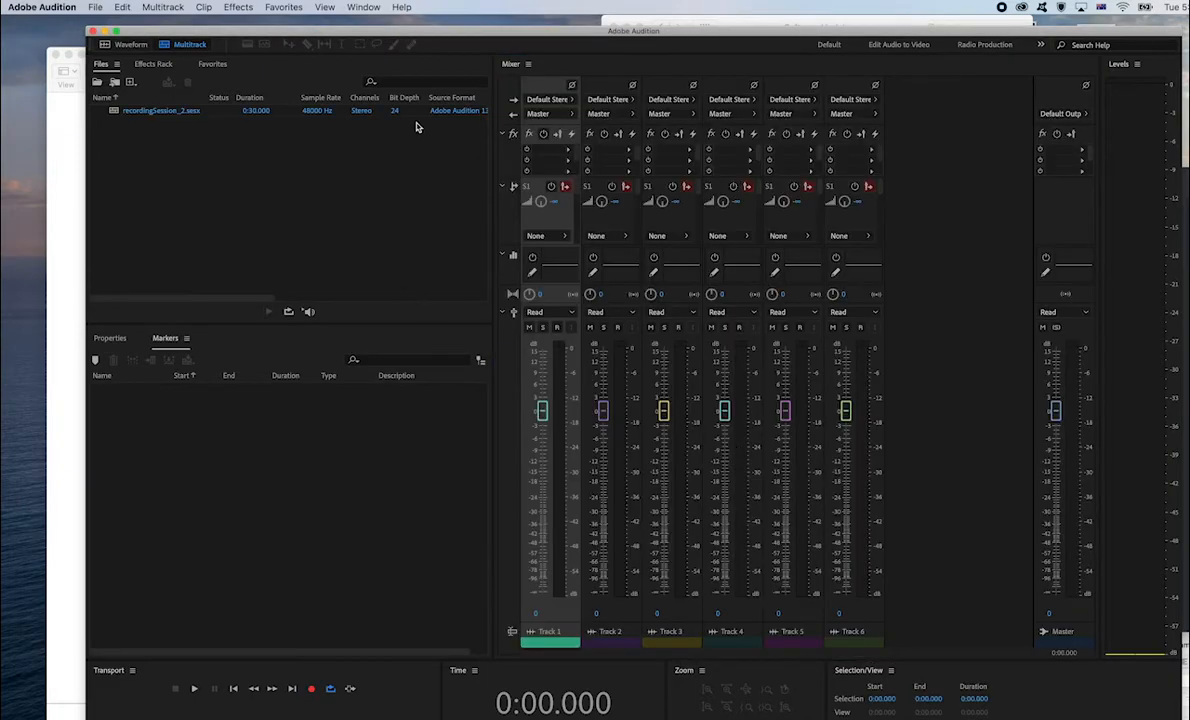
Step: Close the Mixer and show the recordingSession_2.sesx session in the multitrack editor
click(528, 64)
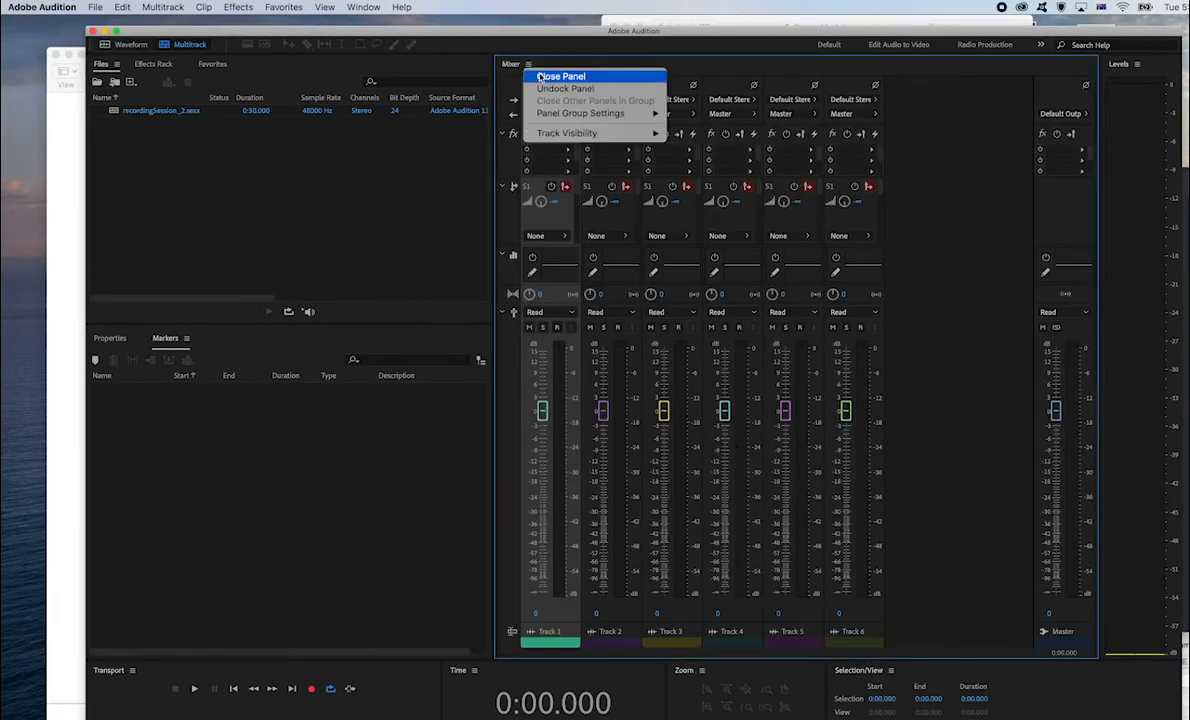
click(560, 77)
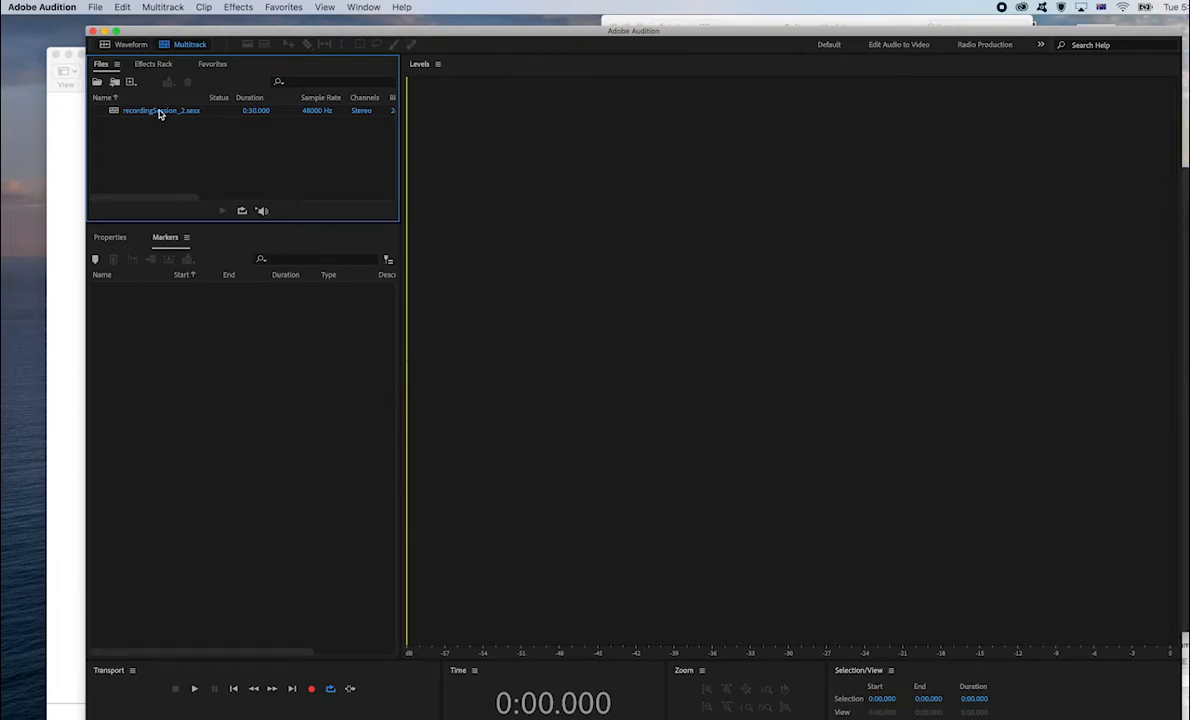
double_click(158, 112)
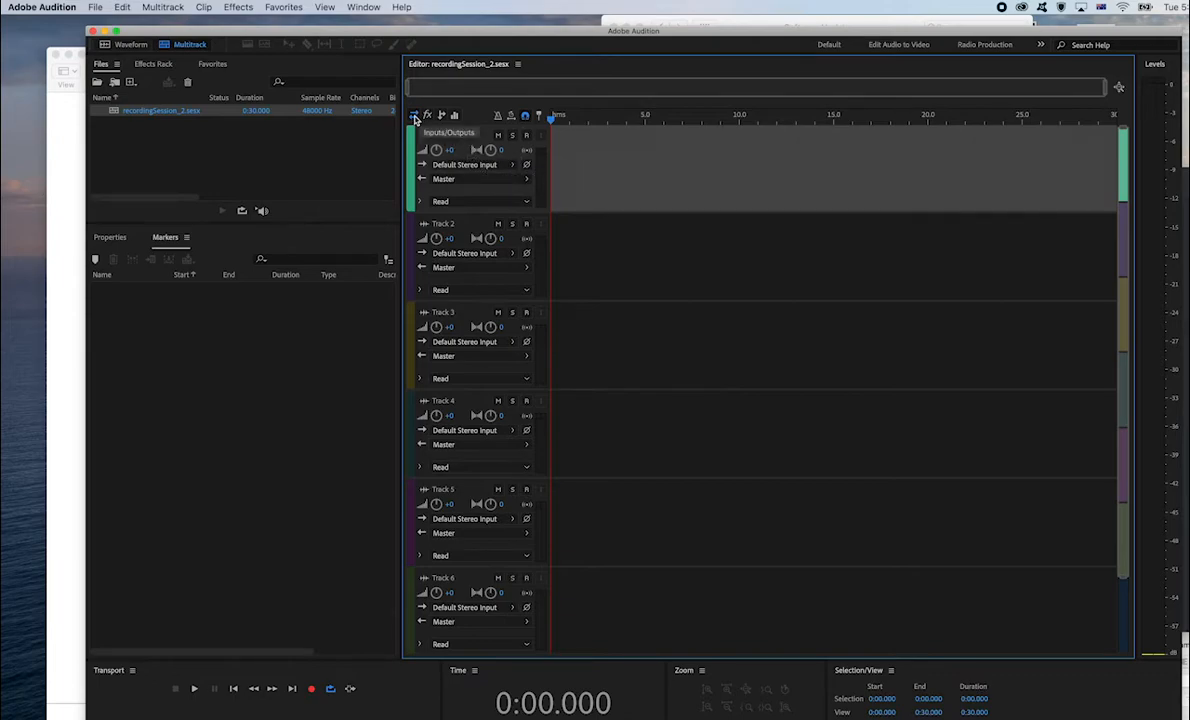
Step: Review the default input and output devices in the audio hardware preferences, keeping Komplete Audio 6 for both
click(414, 116)
click(414, 116)
click(512, 165)
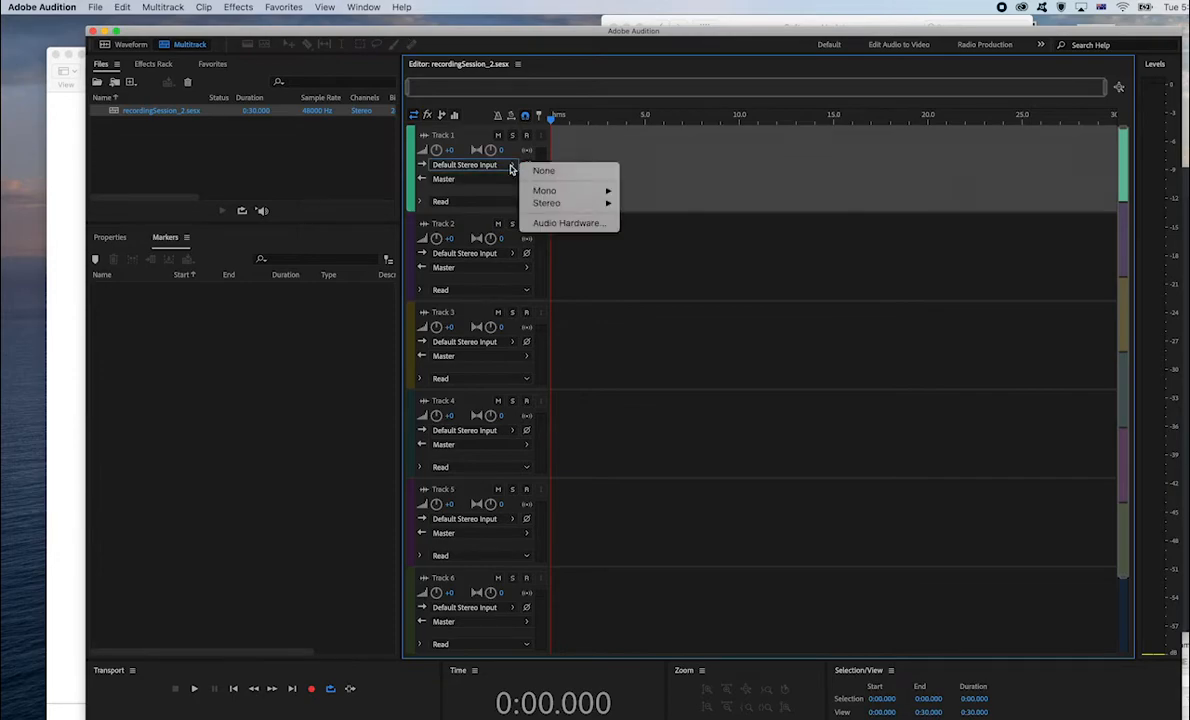
click(562, 224)
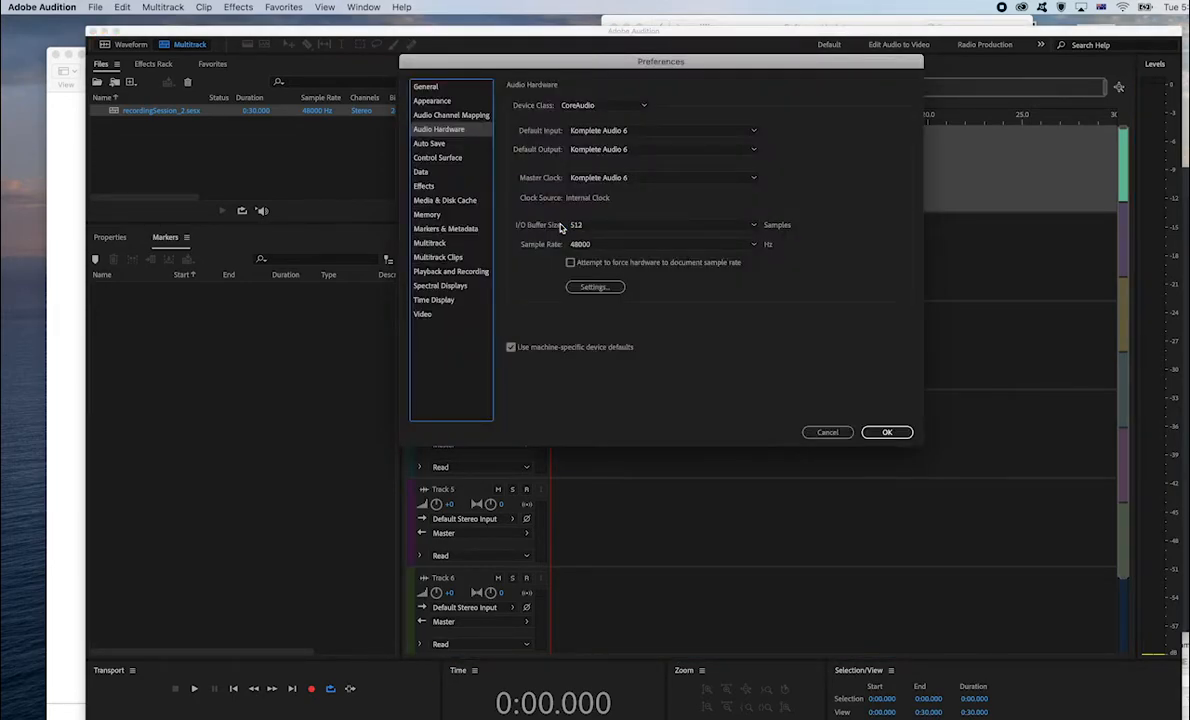
click(630, 130)
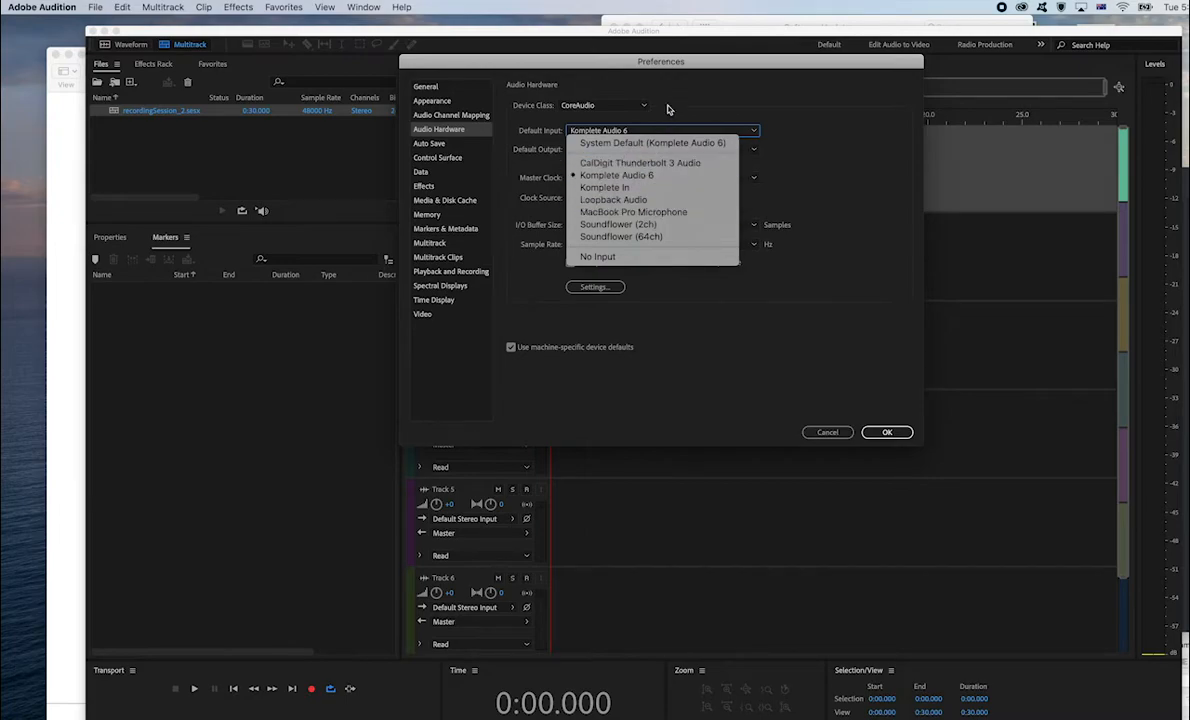
click(658, 135)
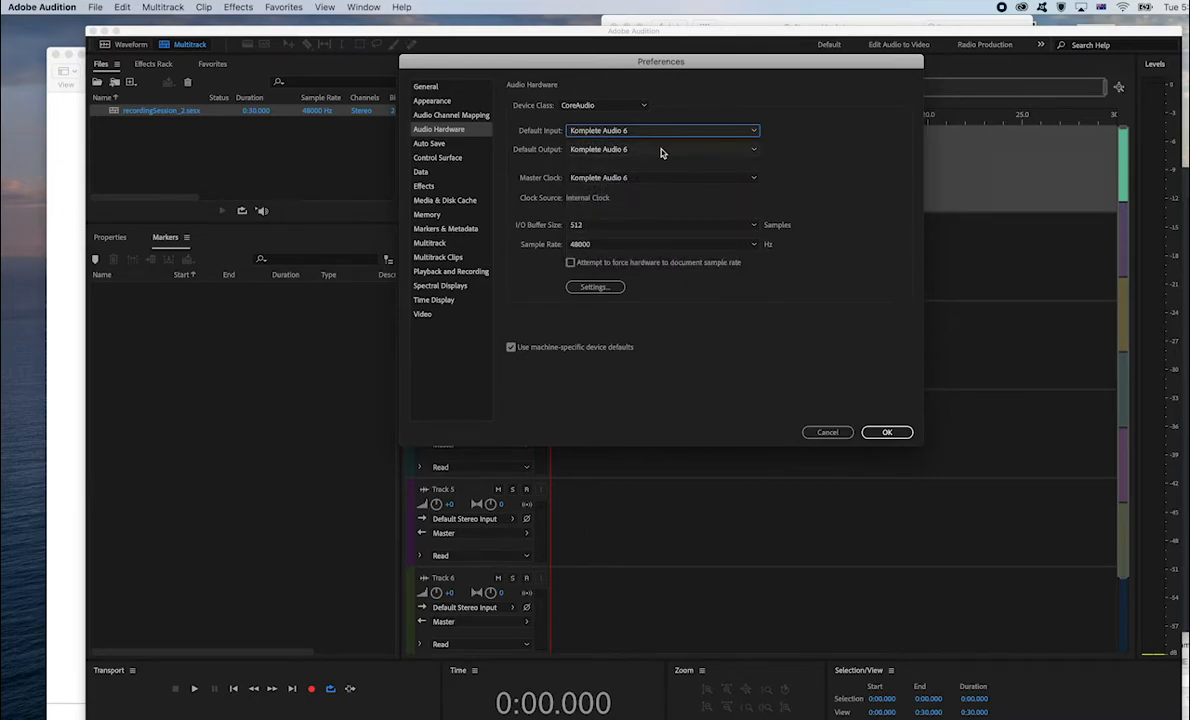
click(661, 150)
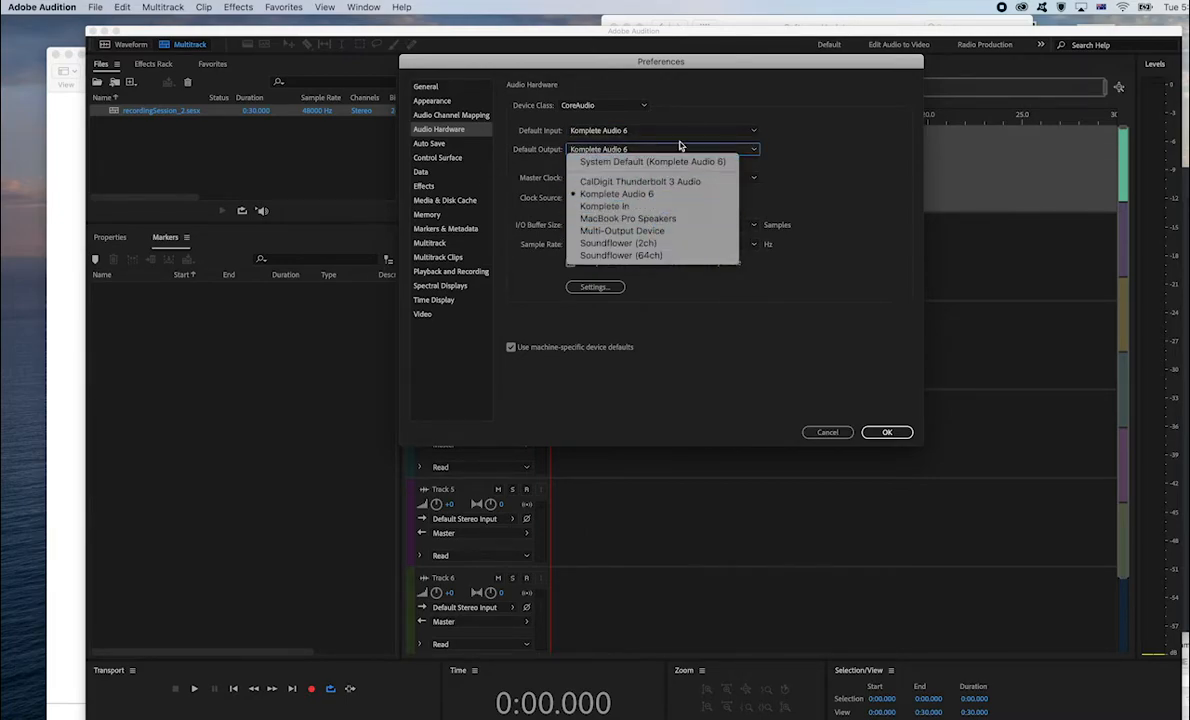
click(660, 106)
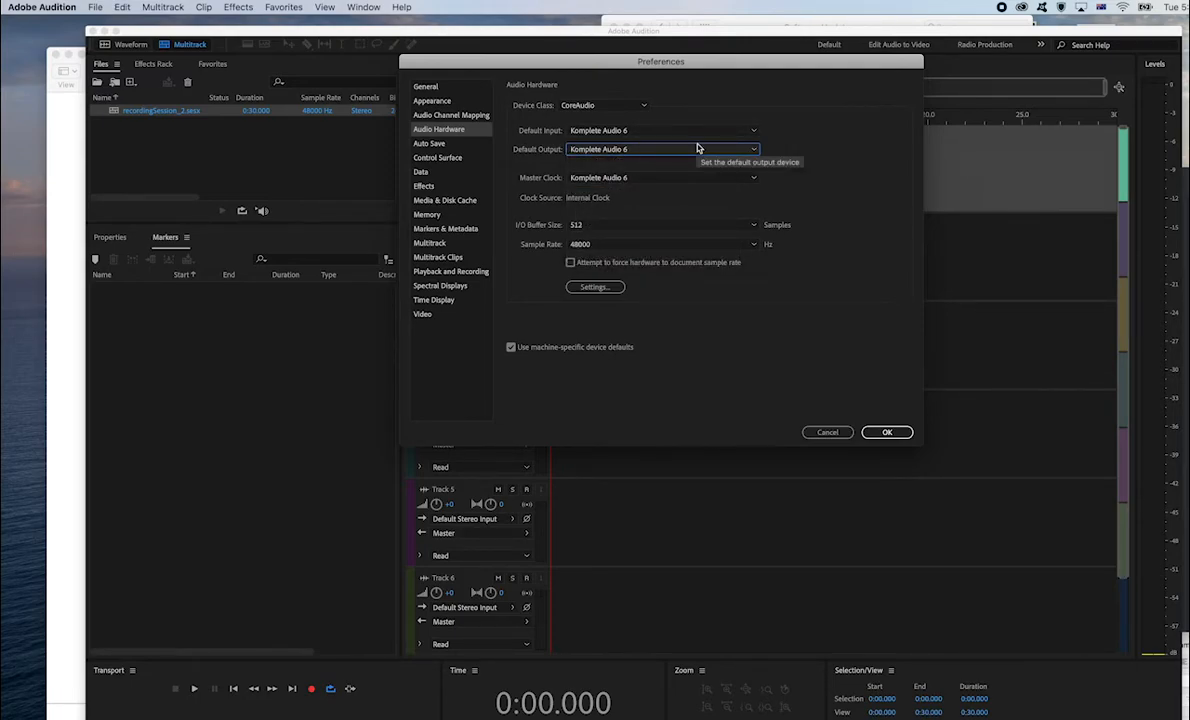
click(885, 432)
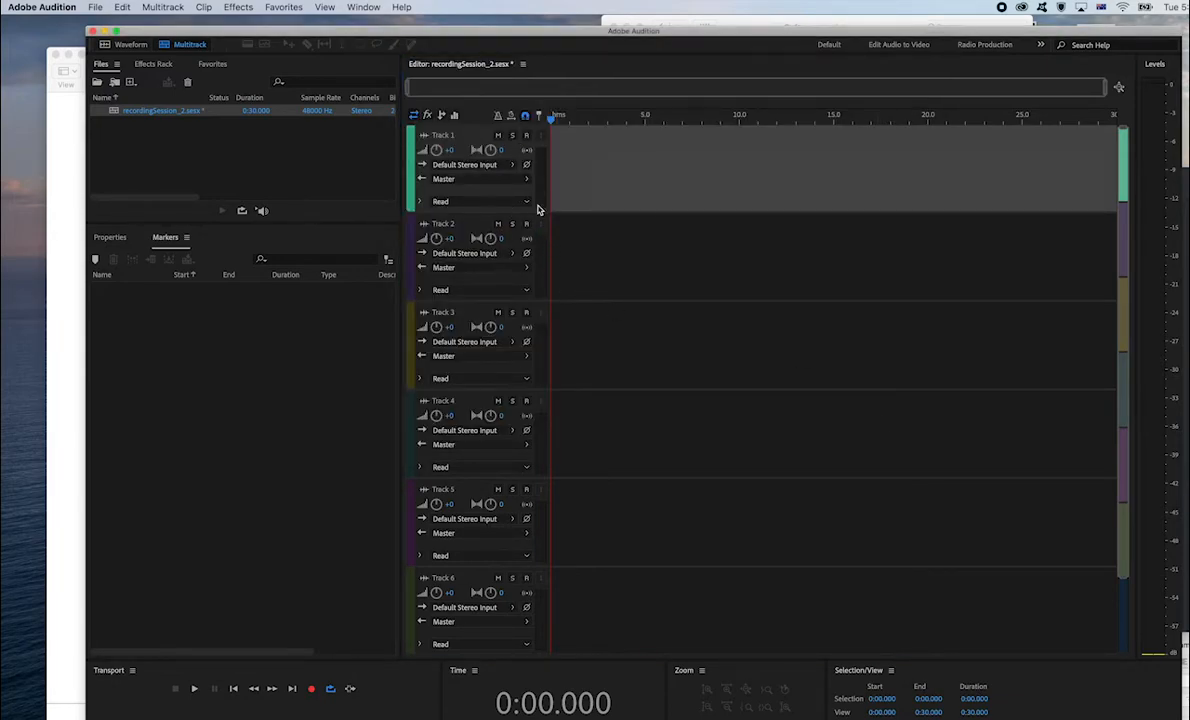
Step: Set Track 1's input to the mono source [01M] Komplete Audio 6: Input 1 L and arm the track for recording
click(512, 164)
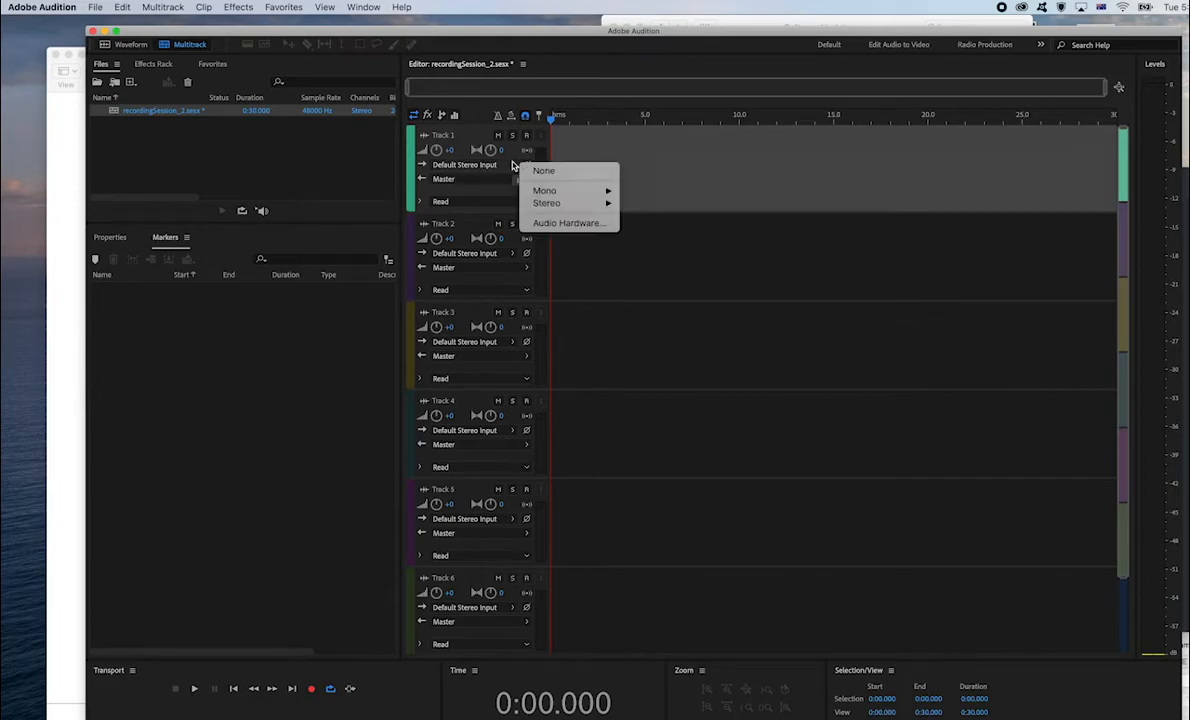
mouse_move(545, 191)
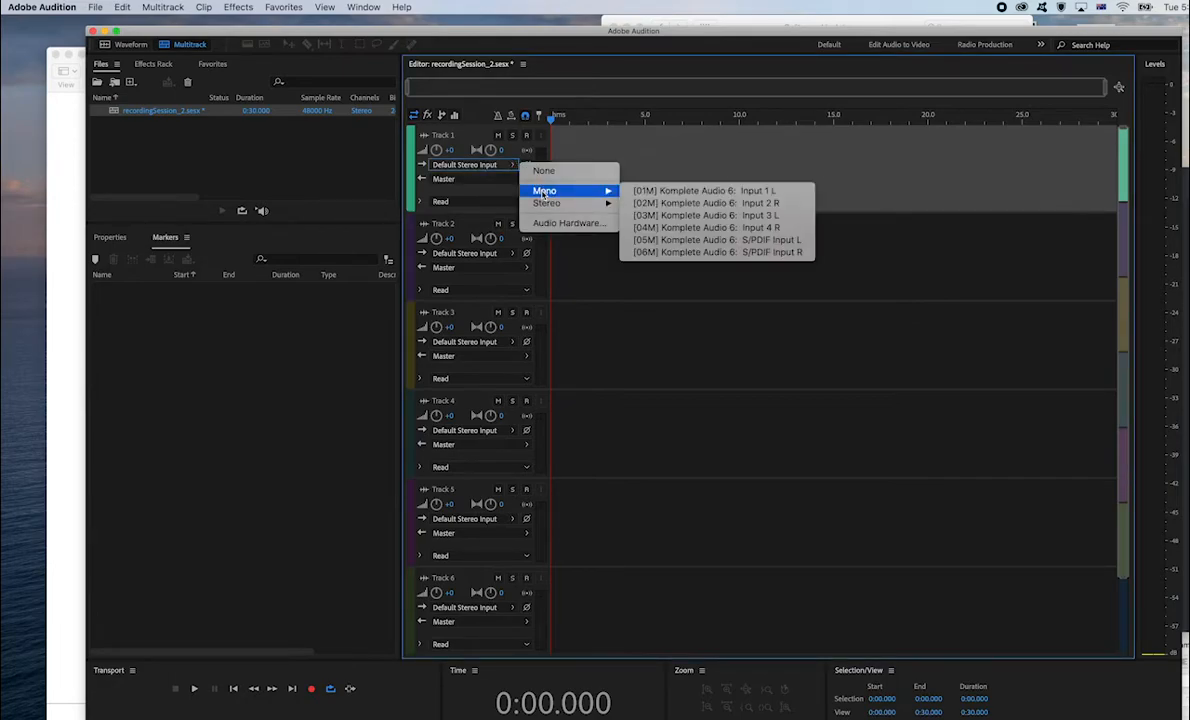
click(650, 191)
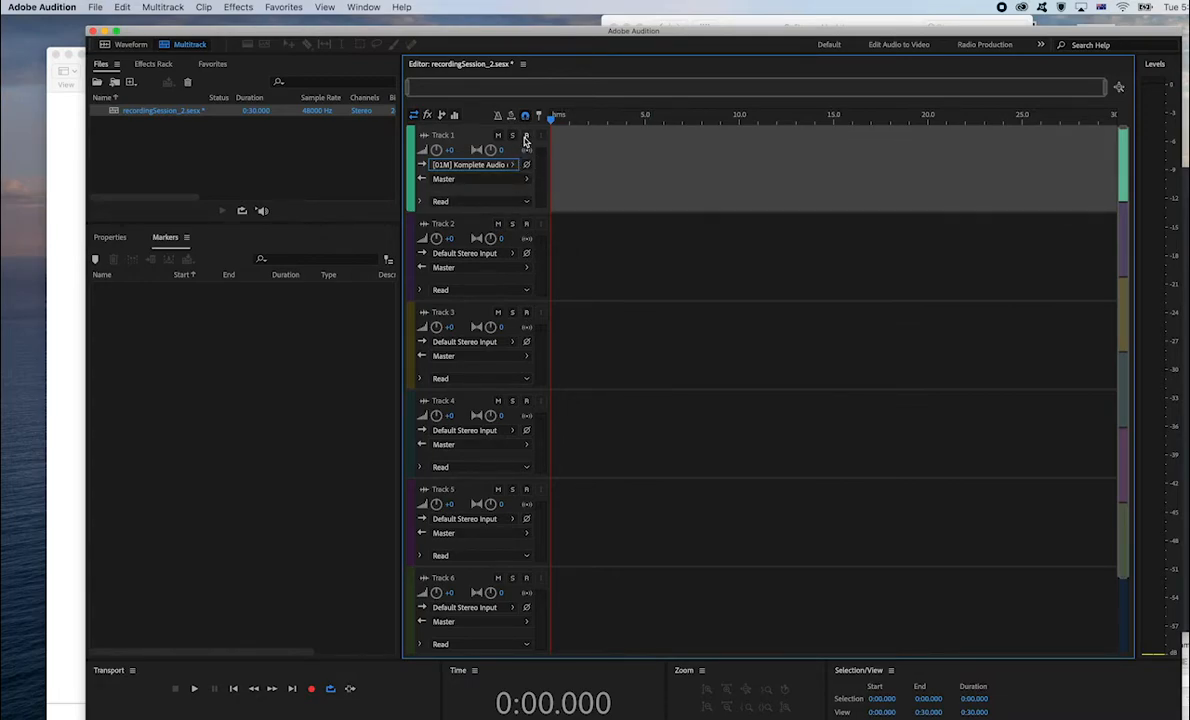
click(526, 137)
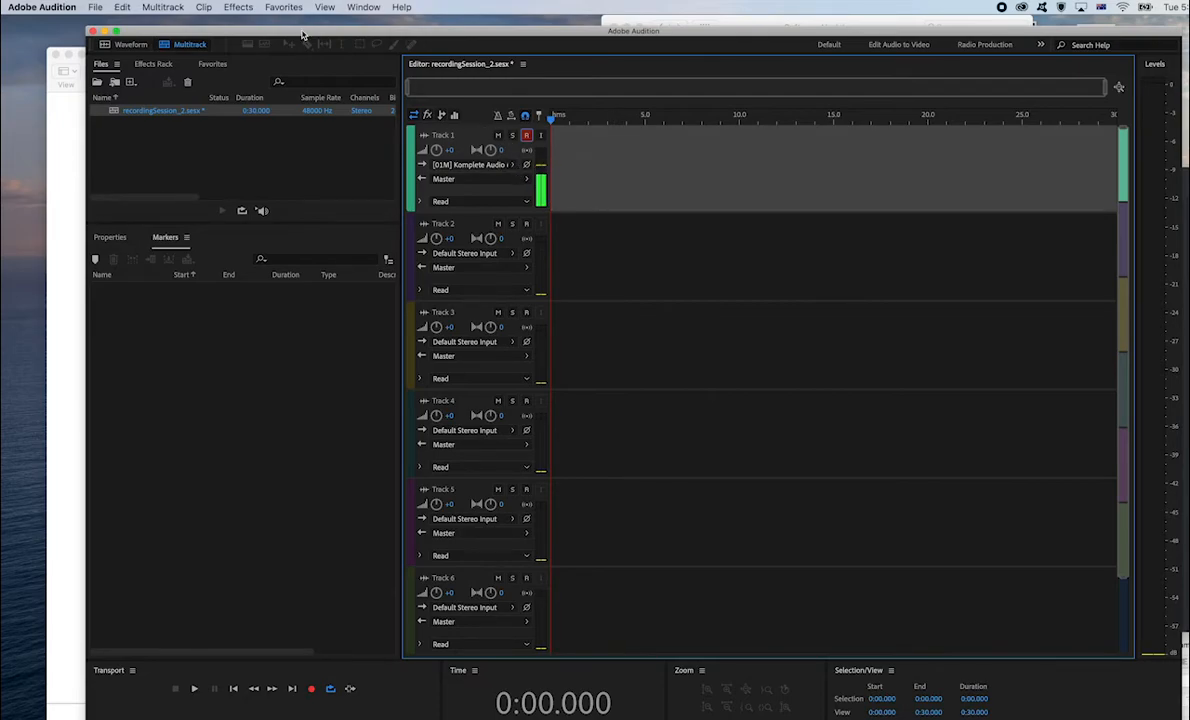
Step: Add a new audio track above Track 1 and name it Mic Input
click(170, 9)
mouse_move(173, 23)
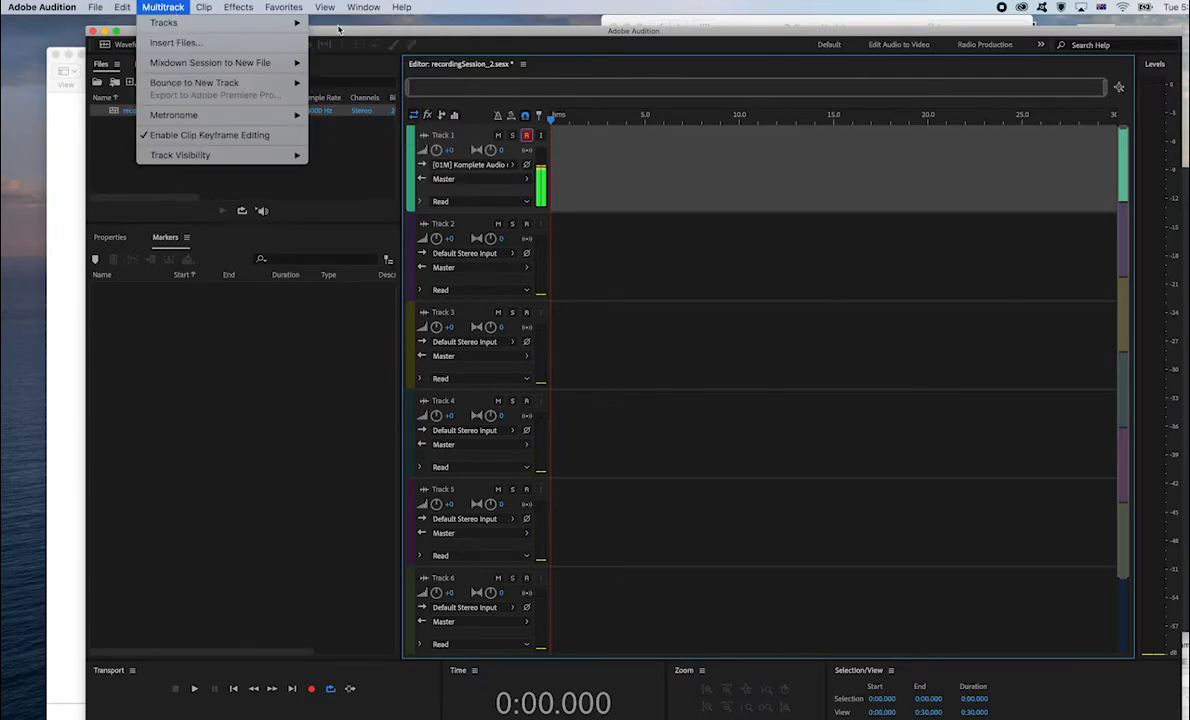
click(365, 27)
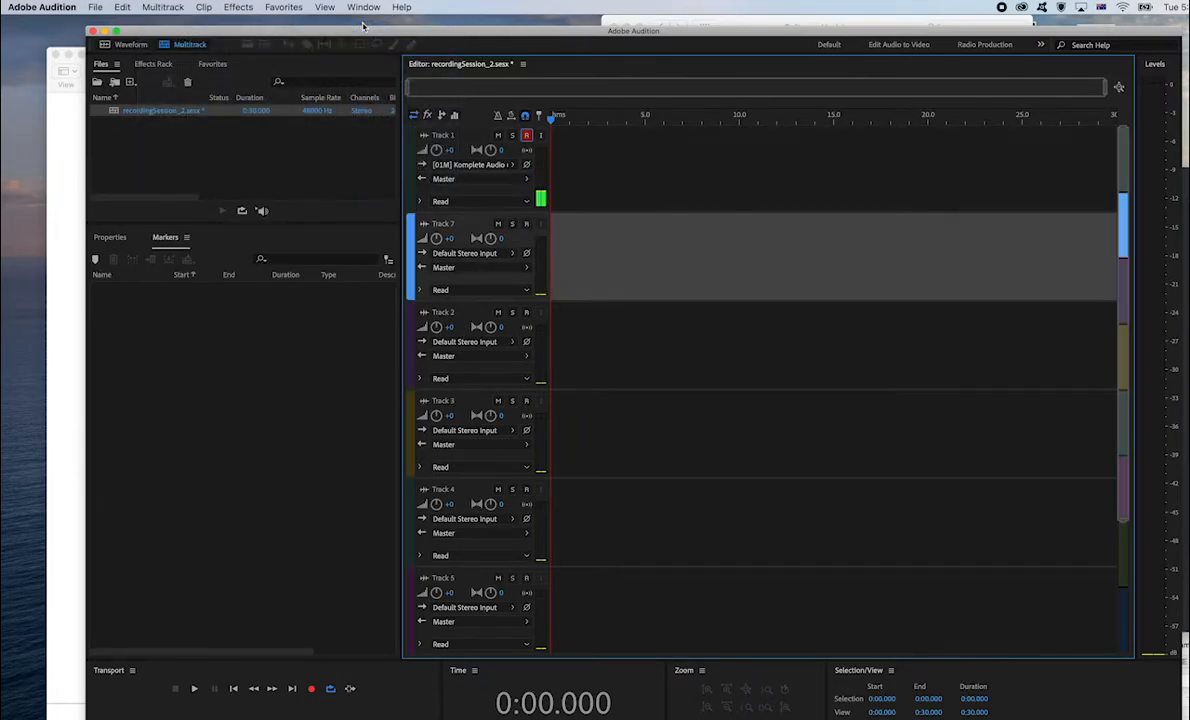
drag(412, 243, 412, 133)
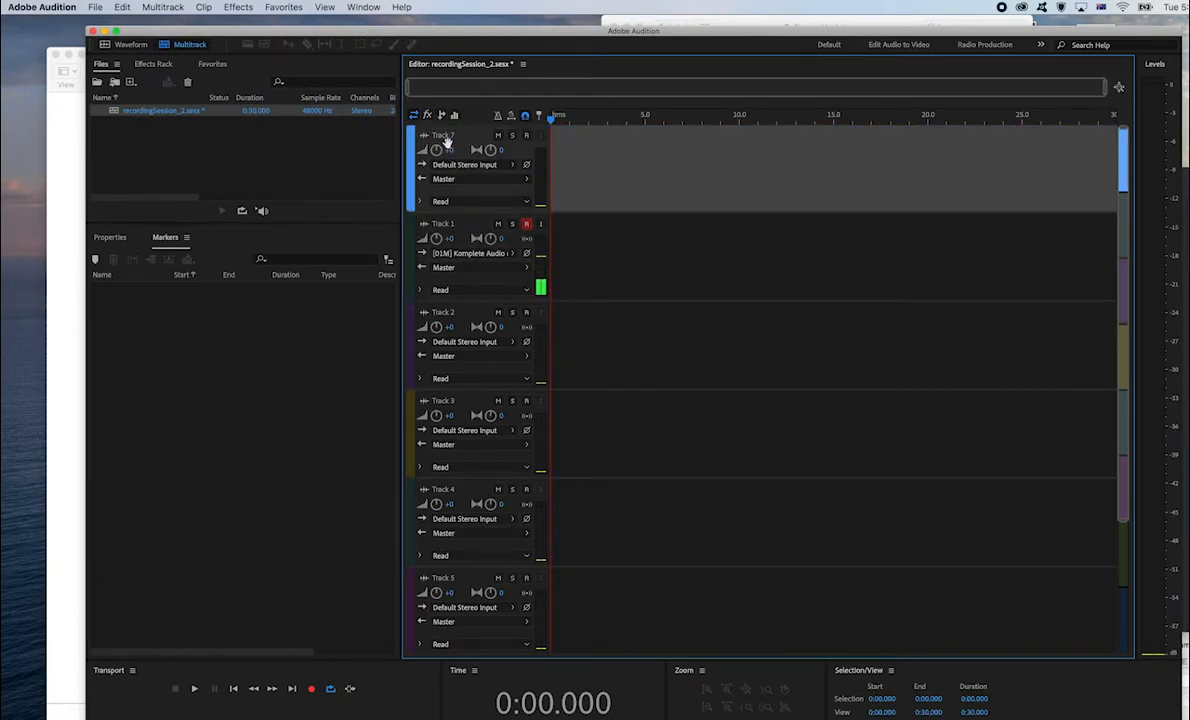
double_click(447, 135)
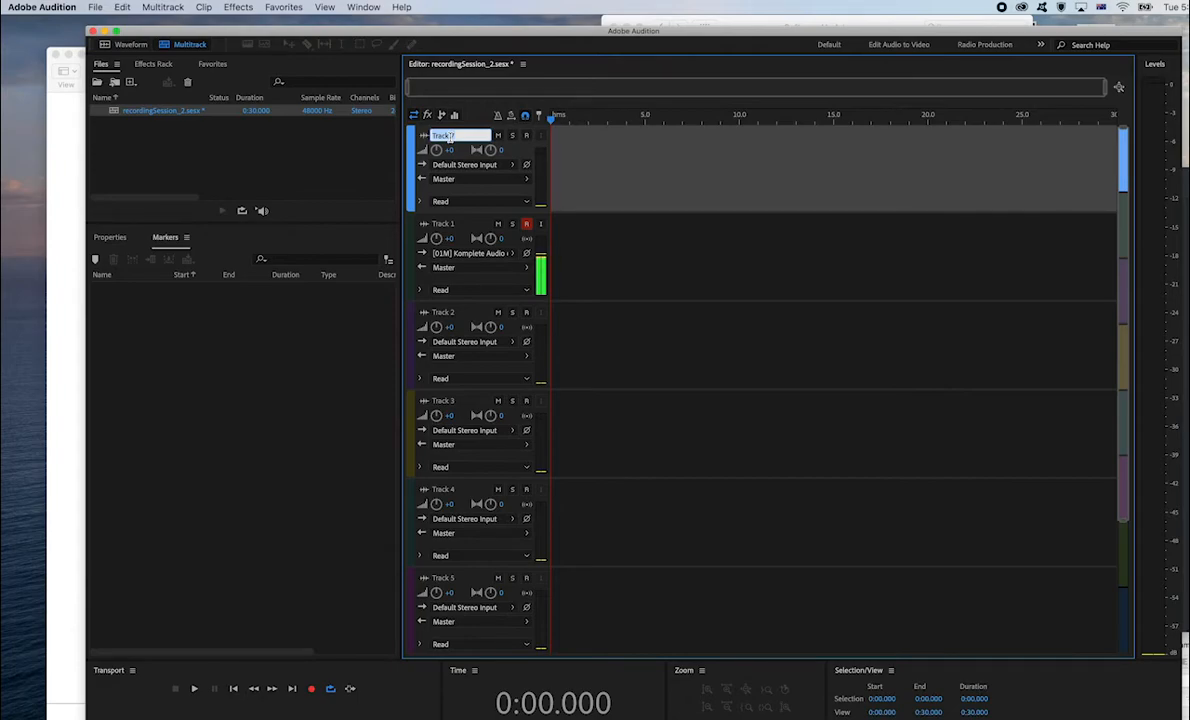
text(MicInput)
Step: Disarm Track 1 and arm the Mic Input track for recording
click(527, 224)
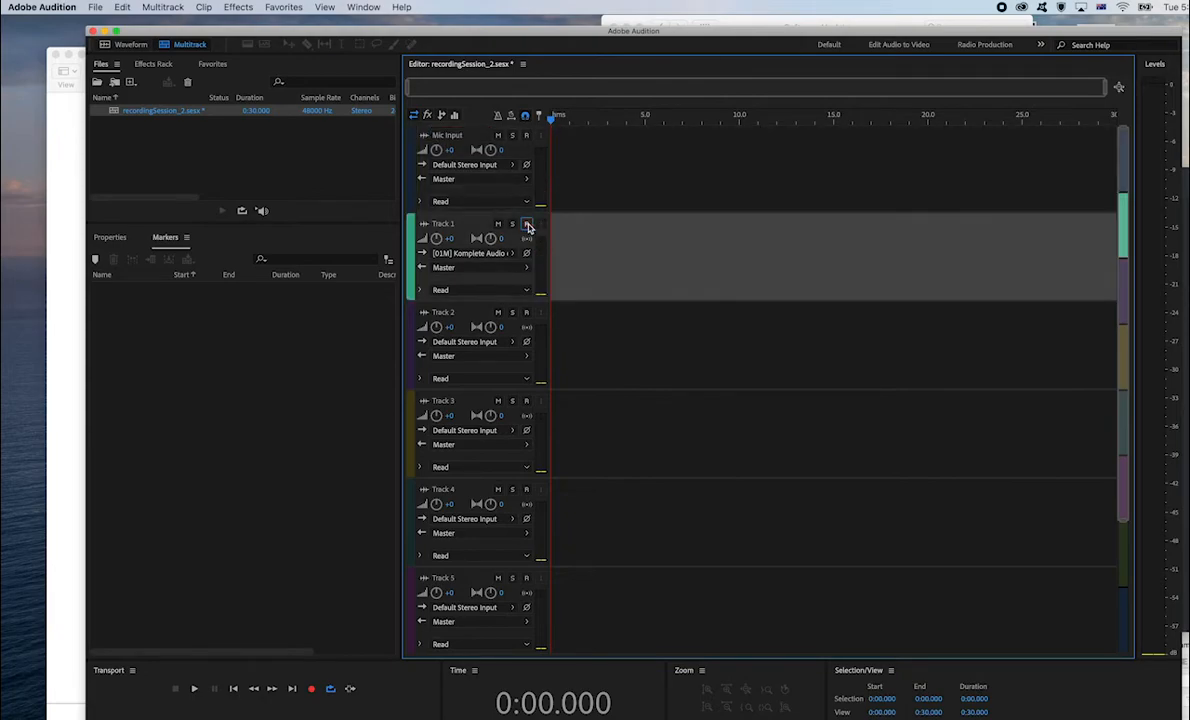
click(410, 162)
click(526, 135)
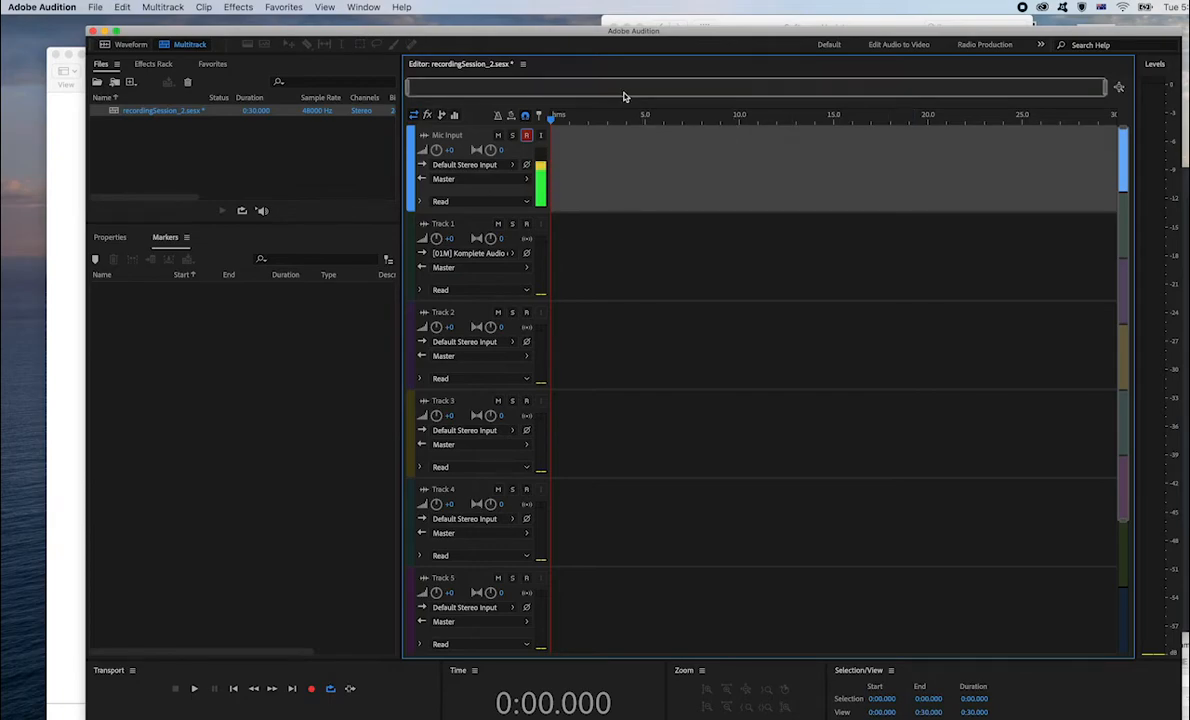
Step: Switch to System Preferences and open the Sound input settings
click(3, 7)
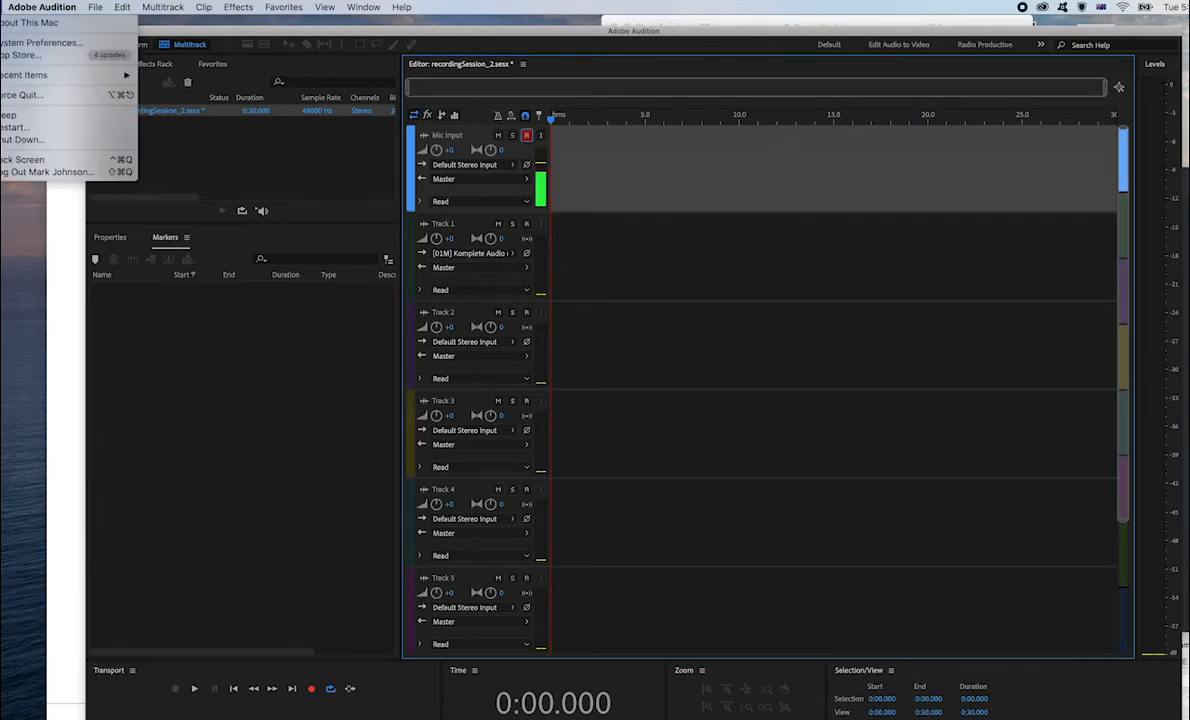
click(12, 45)
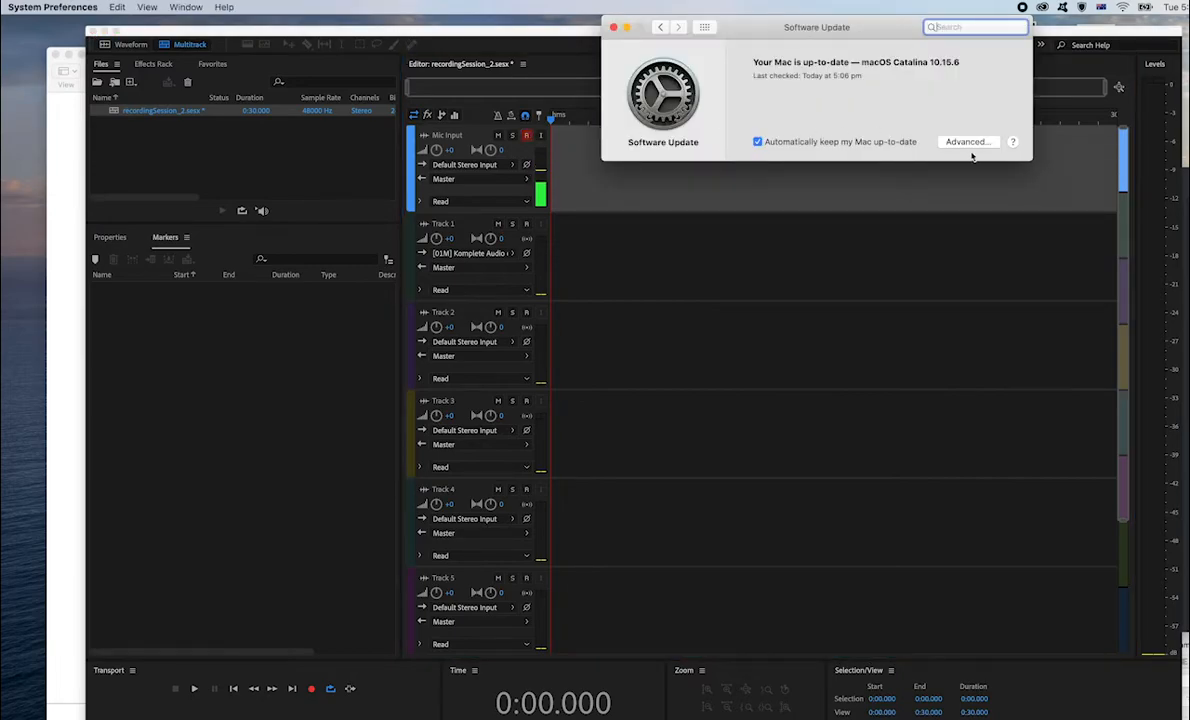
click(969, 144)
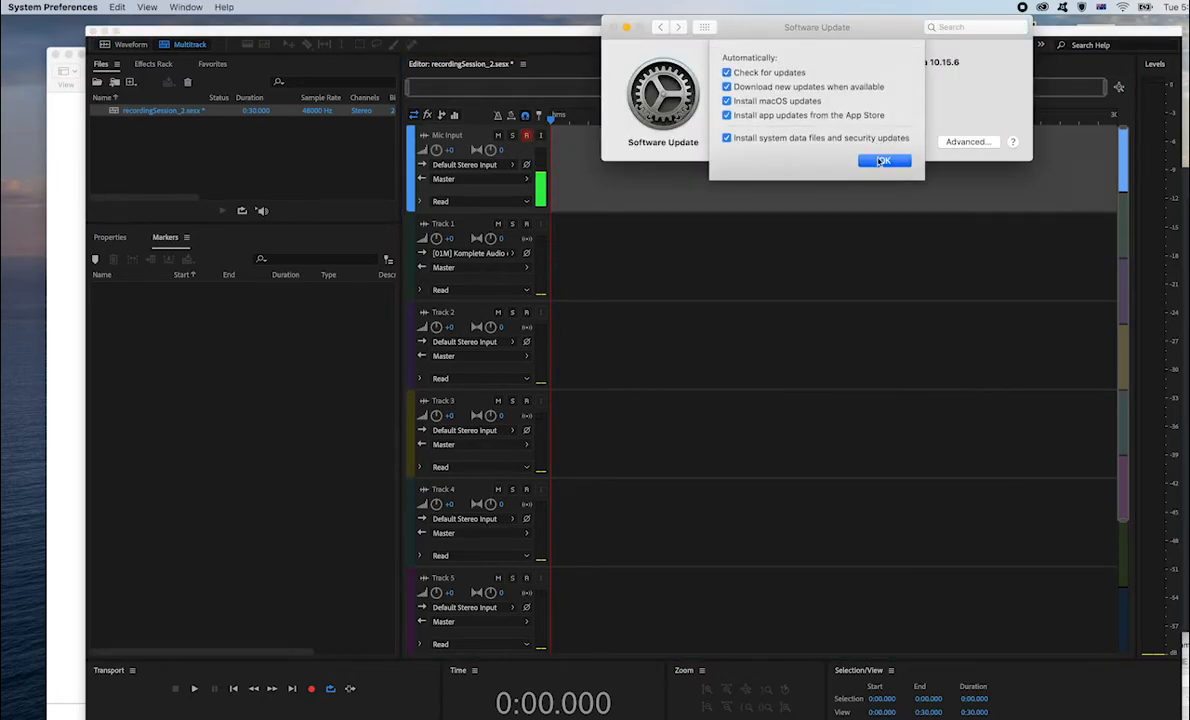
click(881, 161)
click(704, 28)
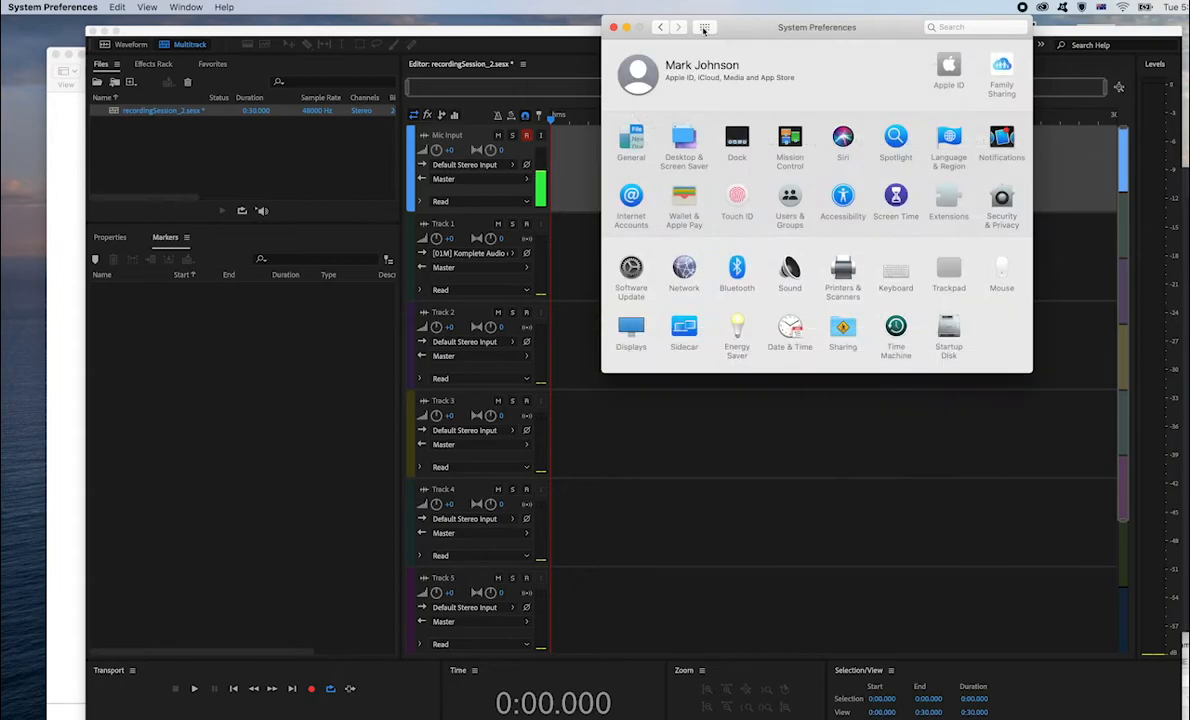
click(791, 272)
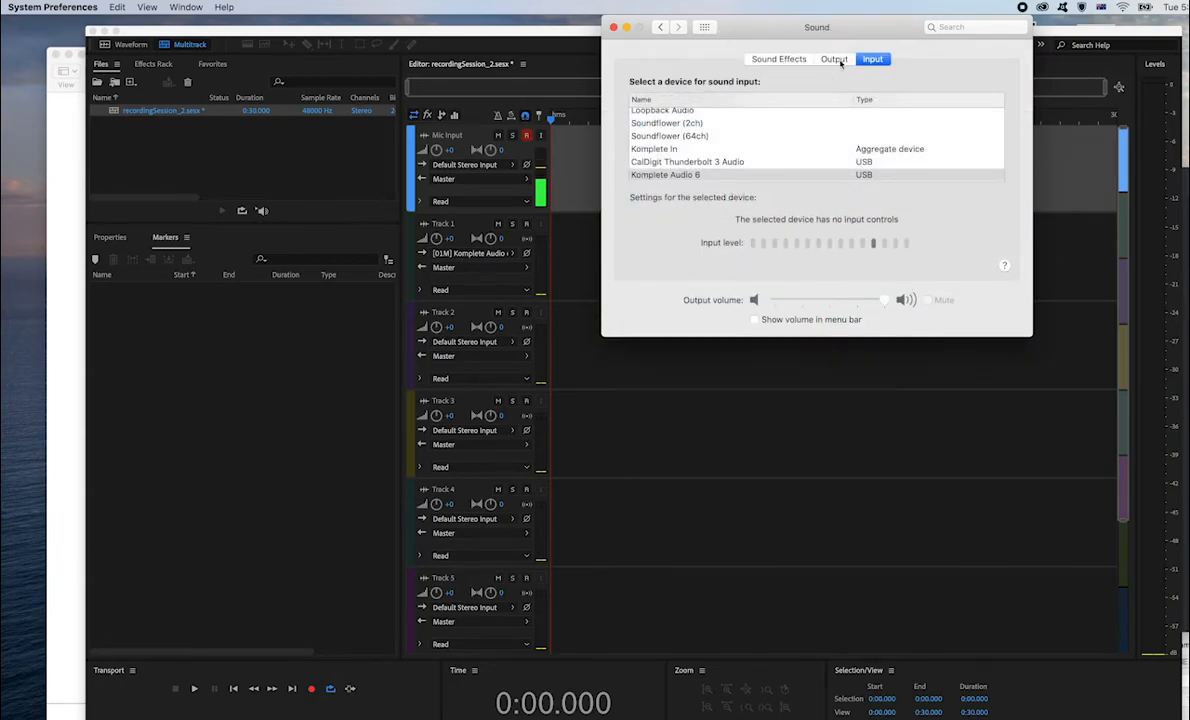
Step: Try the MacBook Pro Microphone and its input volume as the system sound input, and return to Komplete Audio 6
scroll(757, 145, up, 3)
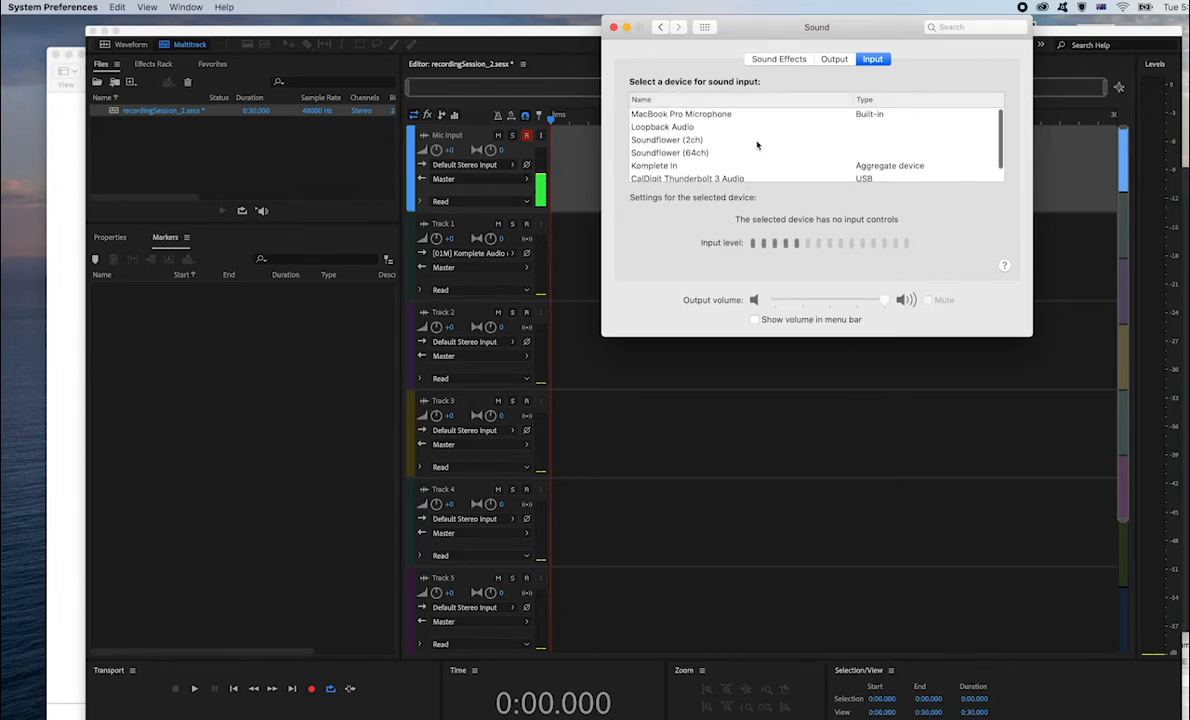
click(695, 114)
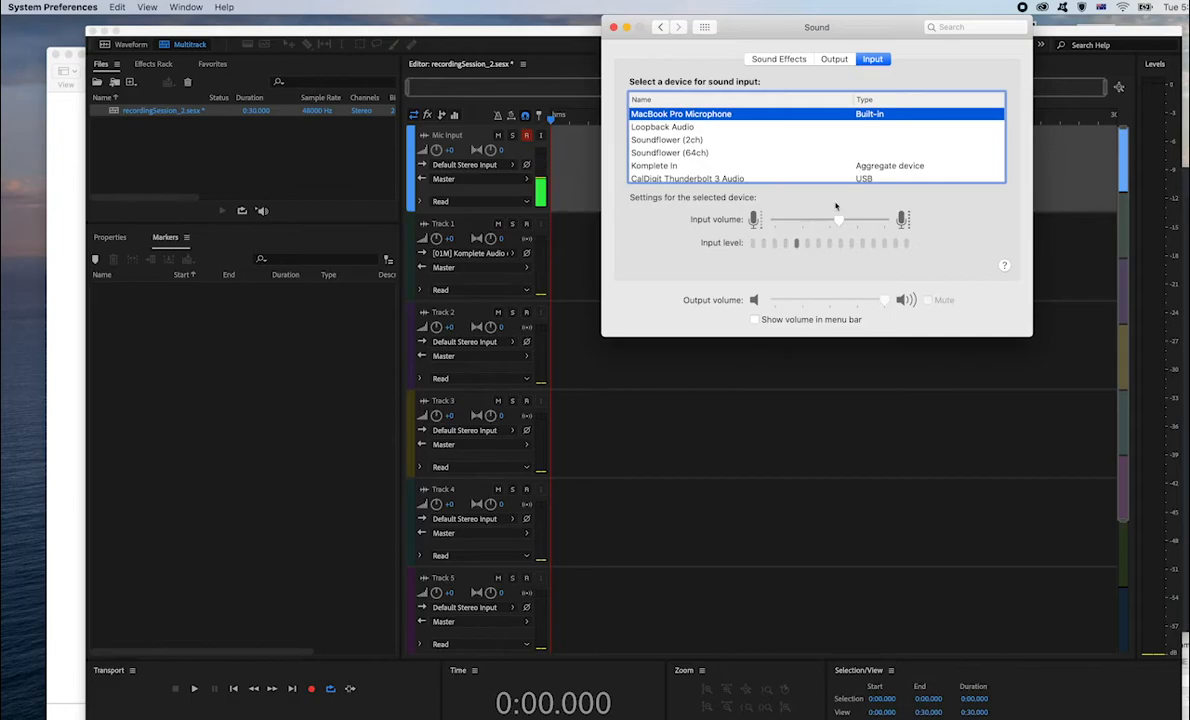
scroll(770, 176, down, 2)
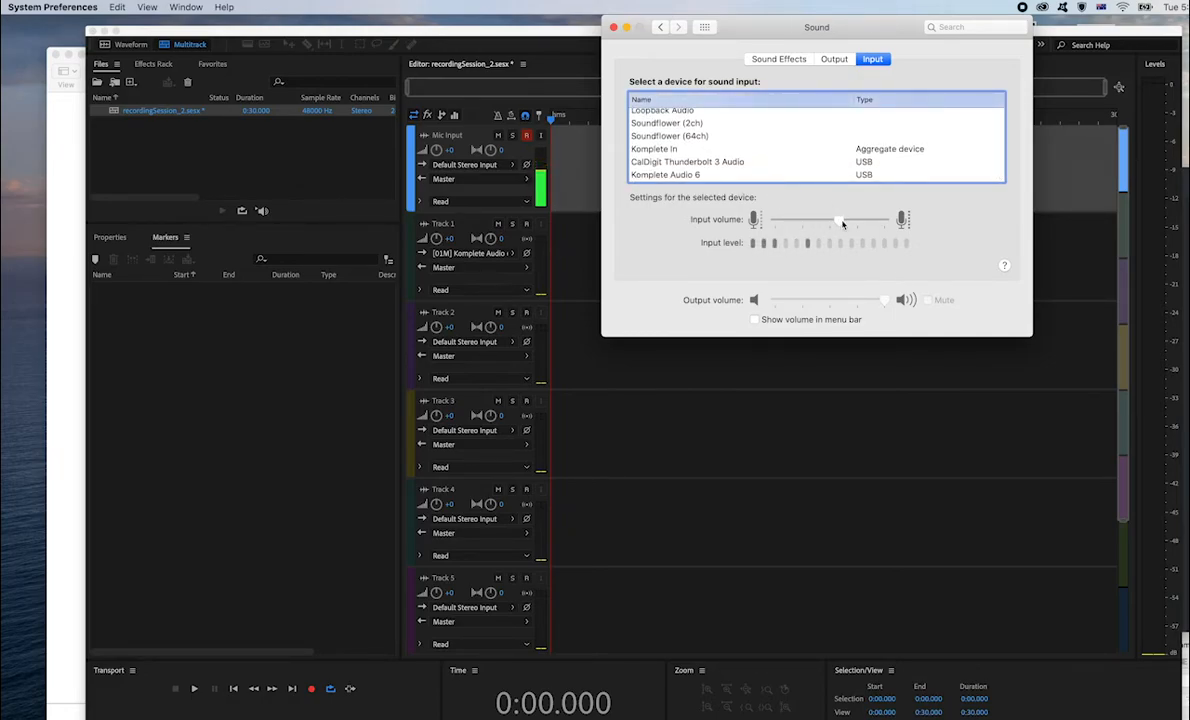
mouse_move(838, 220)
mouse_down()
mouse_move(889, 220)
mouse_move(848, 223)
mouse_up()
click(742, 176)
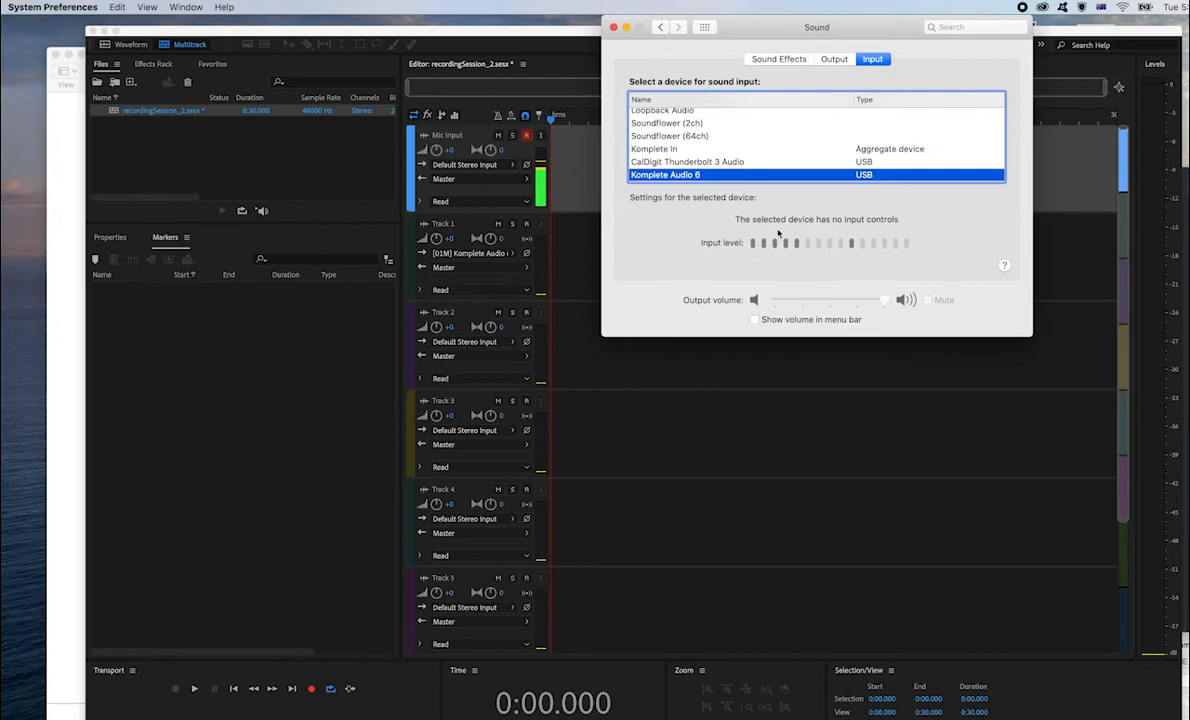
click(613, 27)
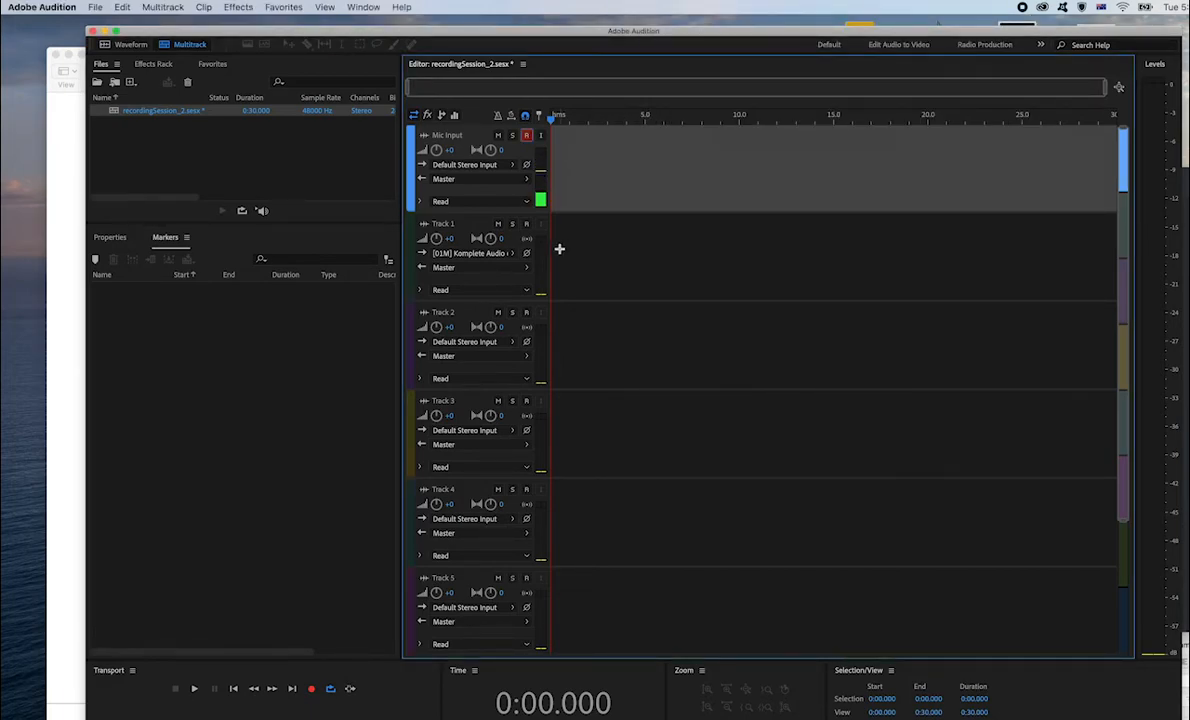
Step: Test input monitoring on the Mic Input track and switch it back off
click(541, 136)
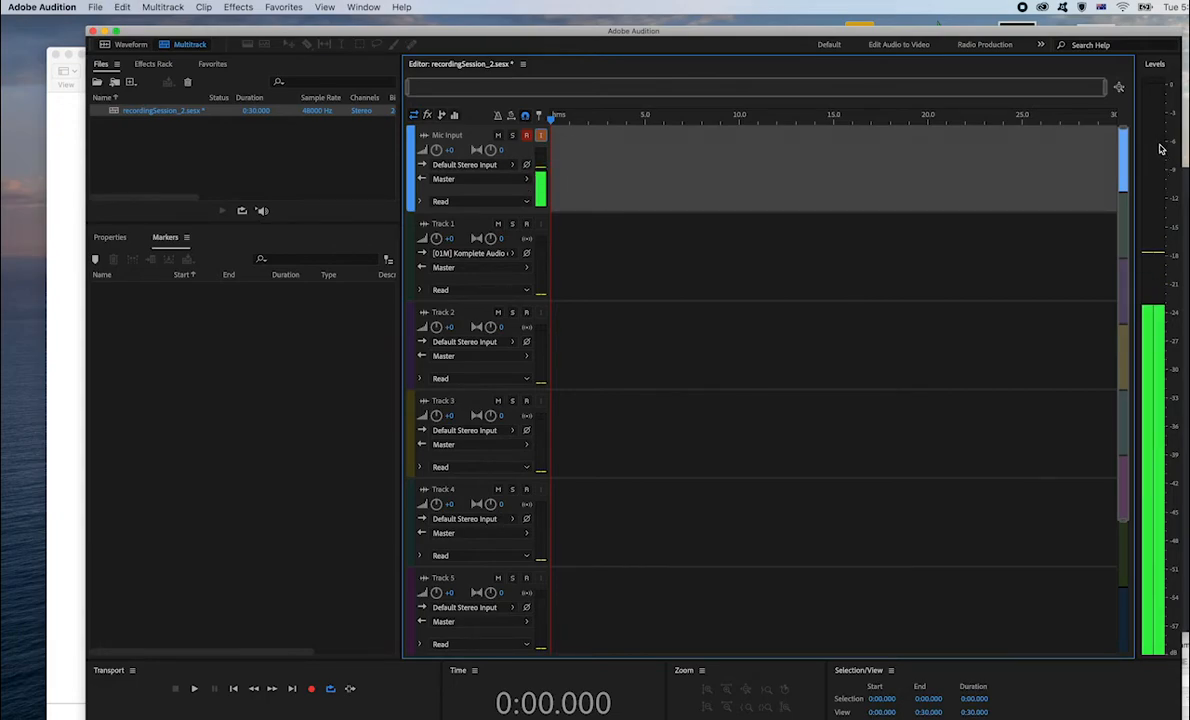
click(541, 138)
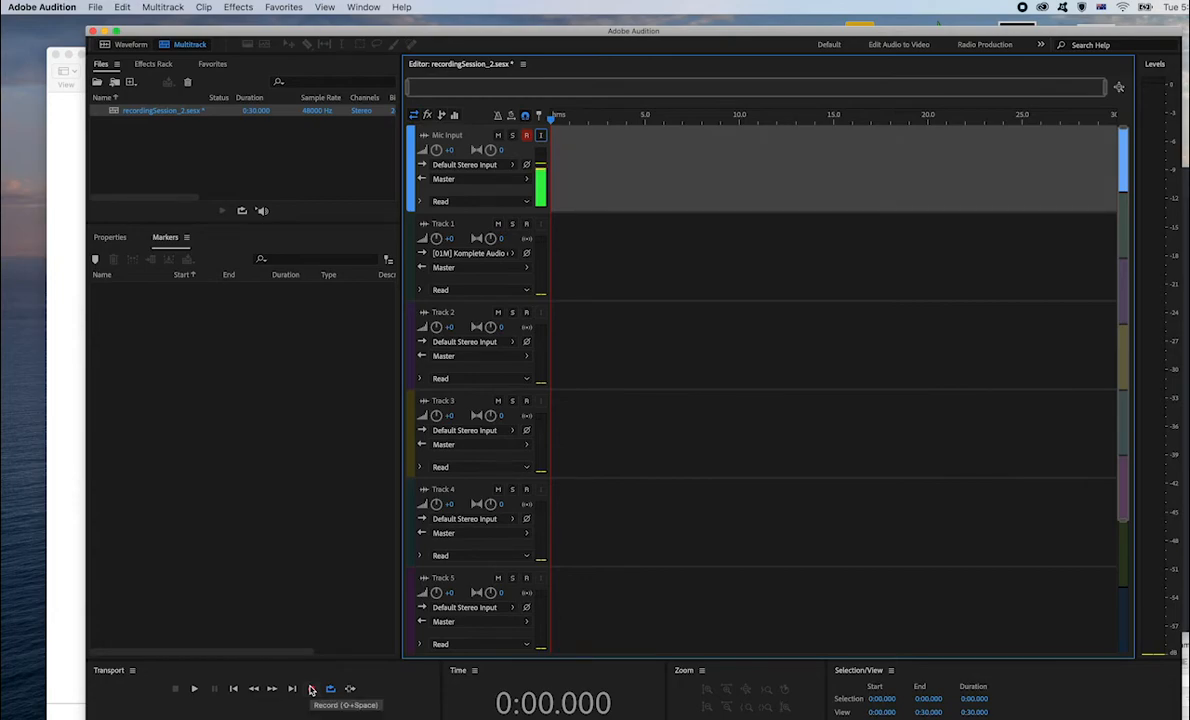
Step: Record a take of about 6.5 seconds on the Mic Input track, and remove the recorded clip from the timeline
click(311, 689)
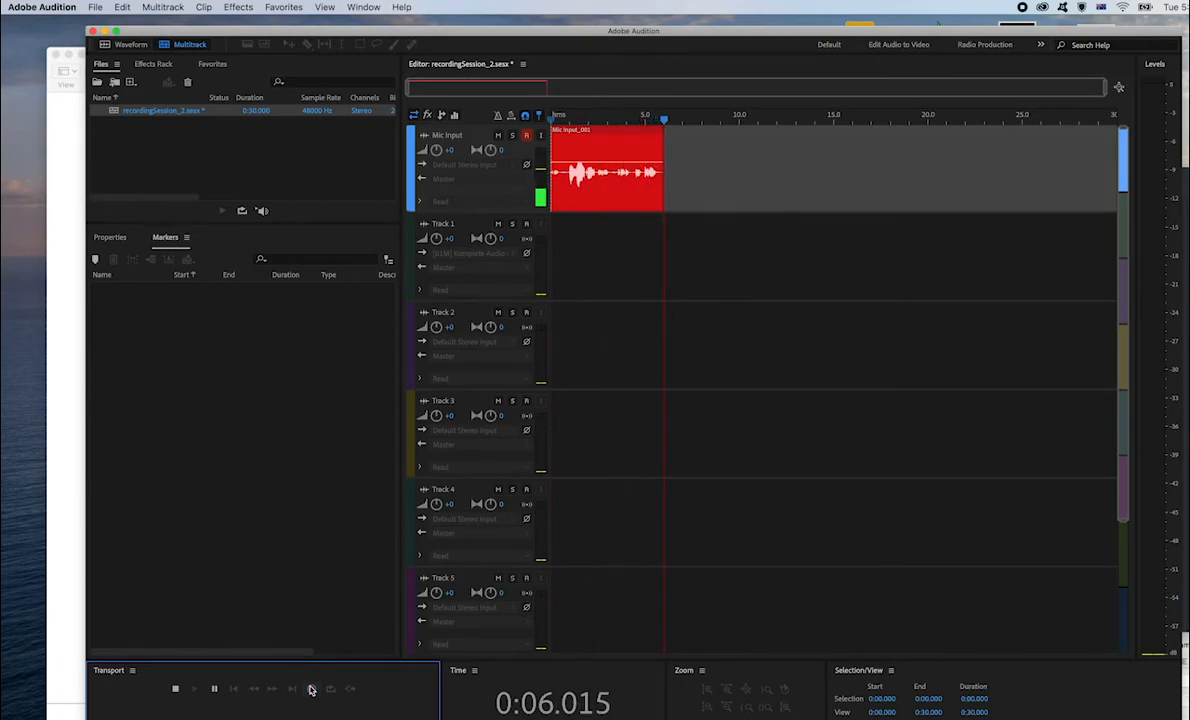
click(311, 689)
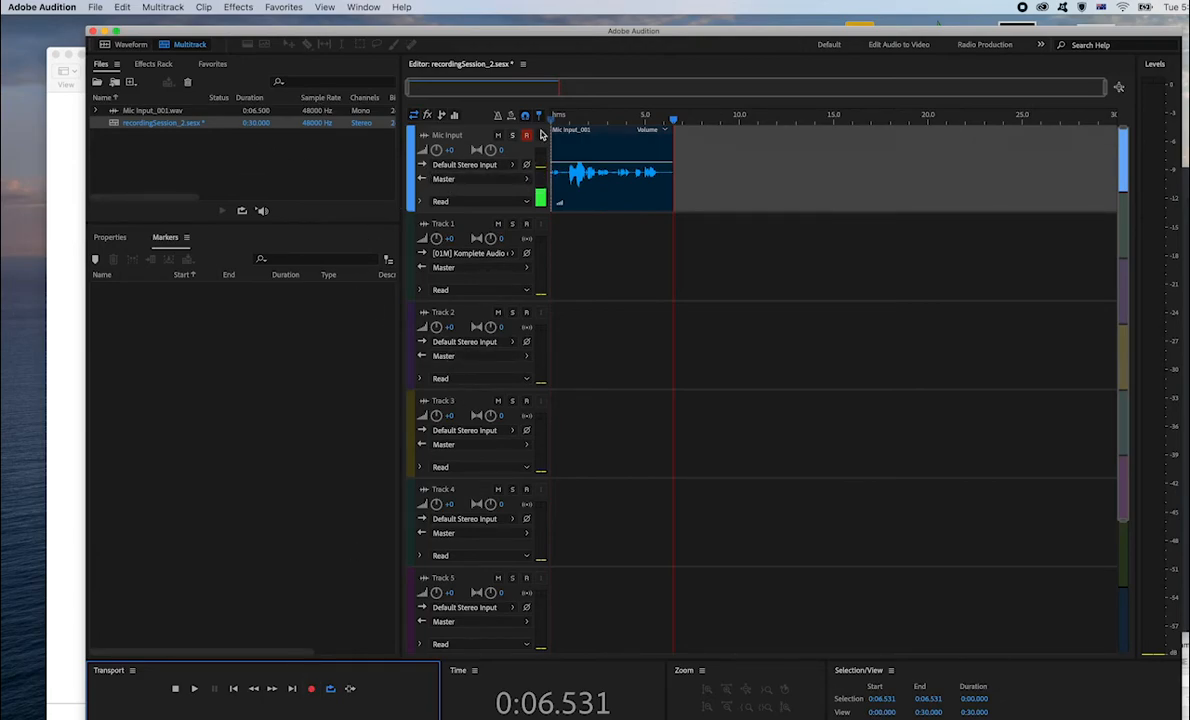
click(617, 137)
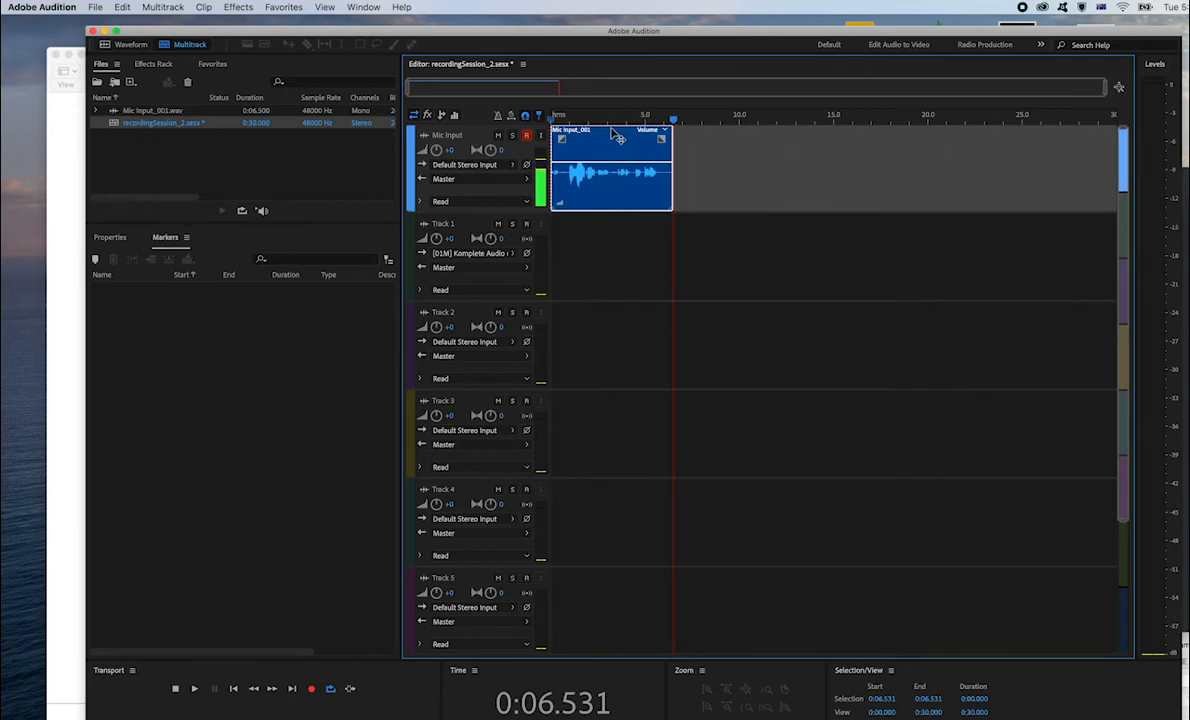
key(Delete)
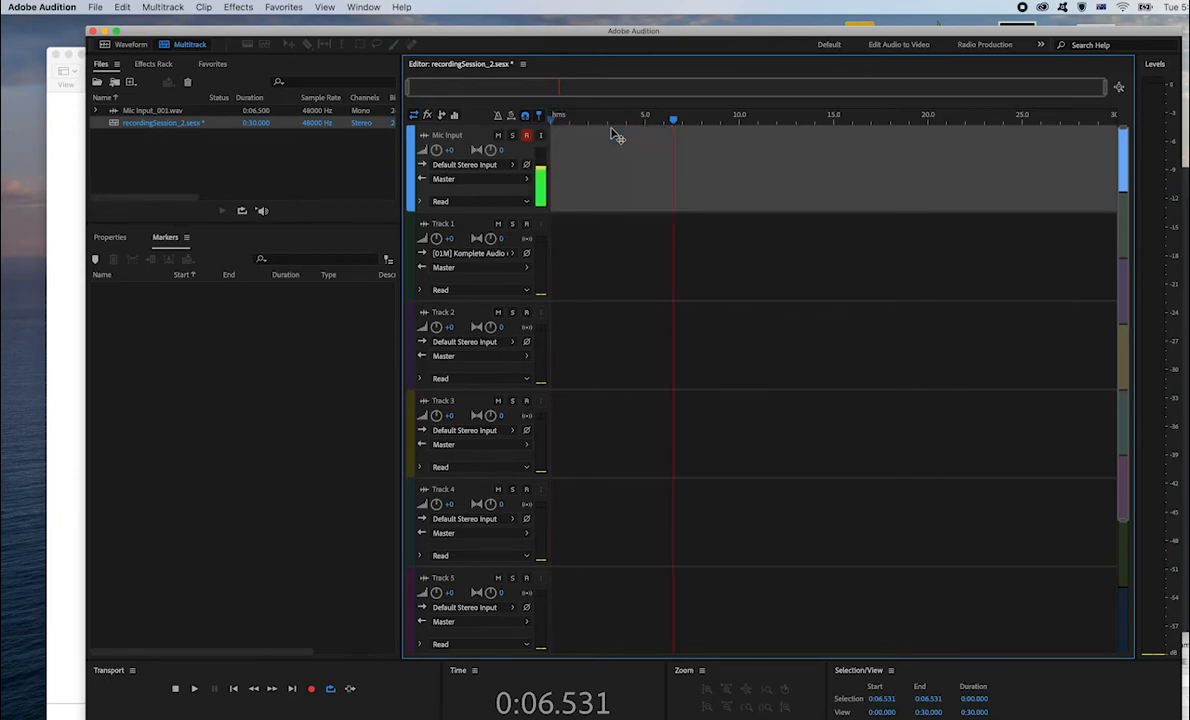
Step: Open Mic Input_001.wav in the waveform editor and delete about the first 0.95 seconds, up to the first loud speech
click(170, 112)
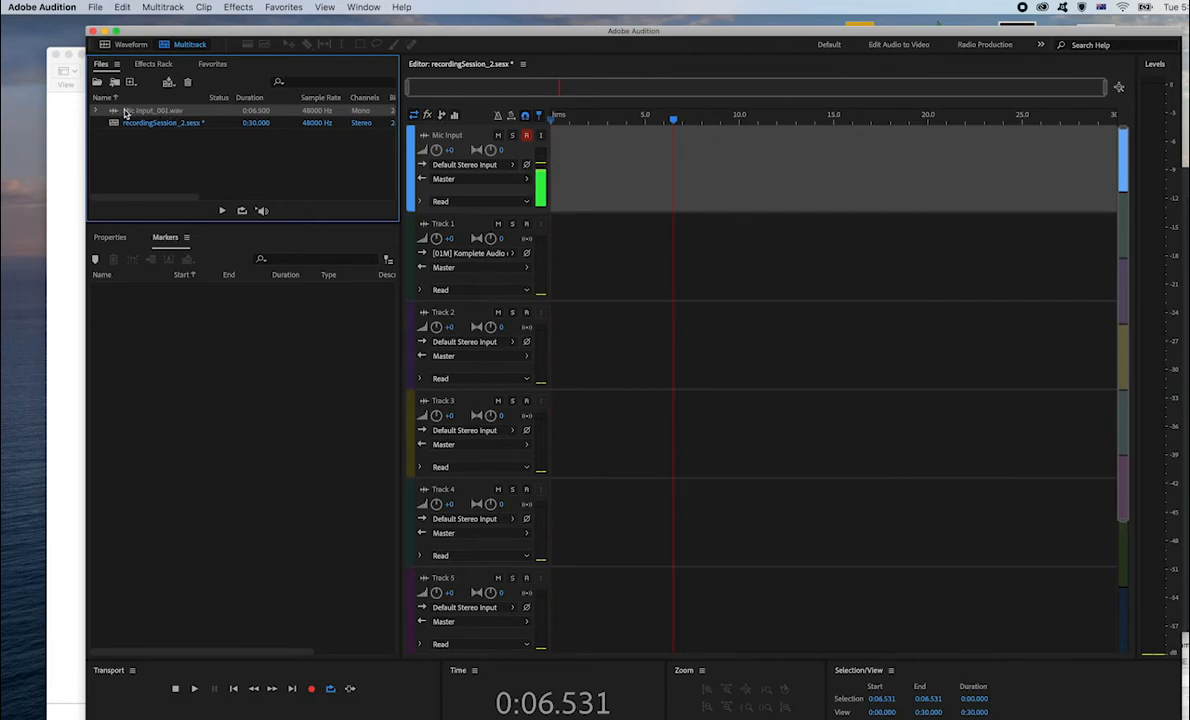
double_click(126, 112)
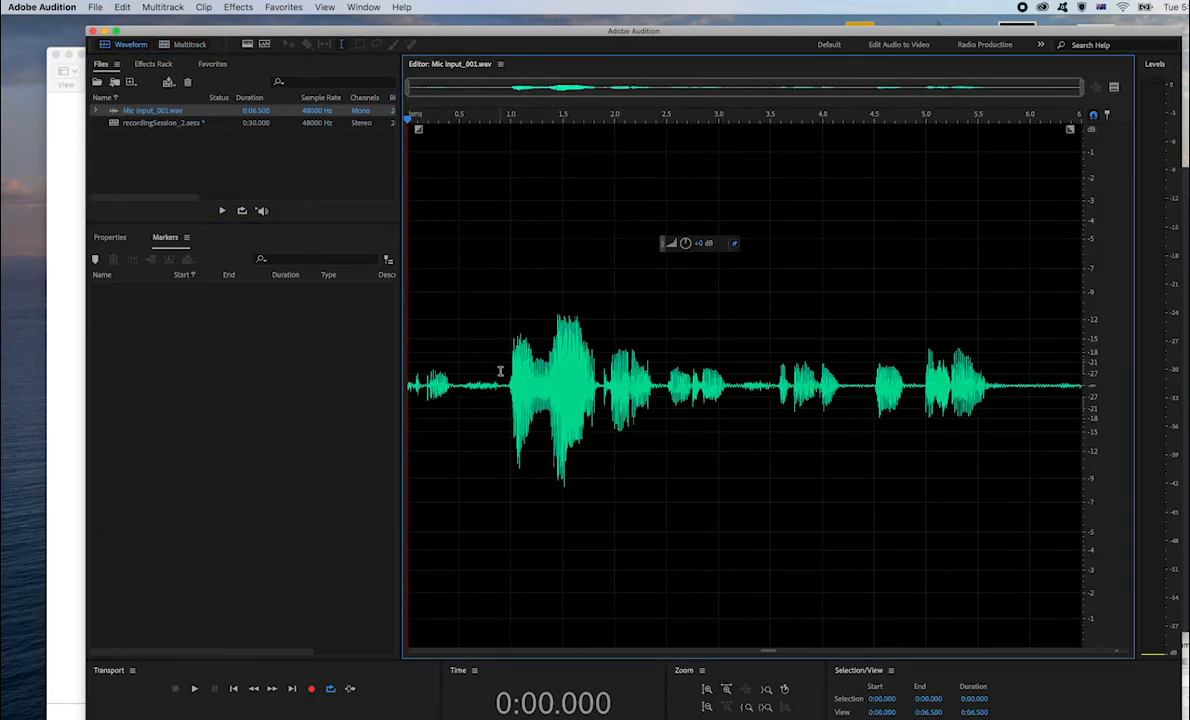
drag(506, 376, 369, 376)
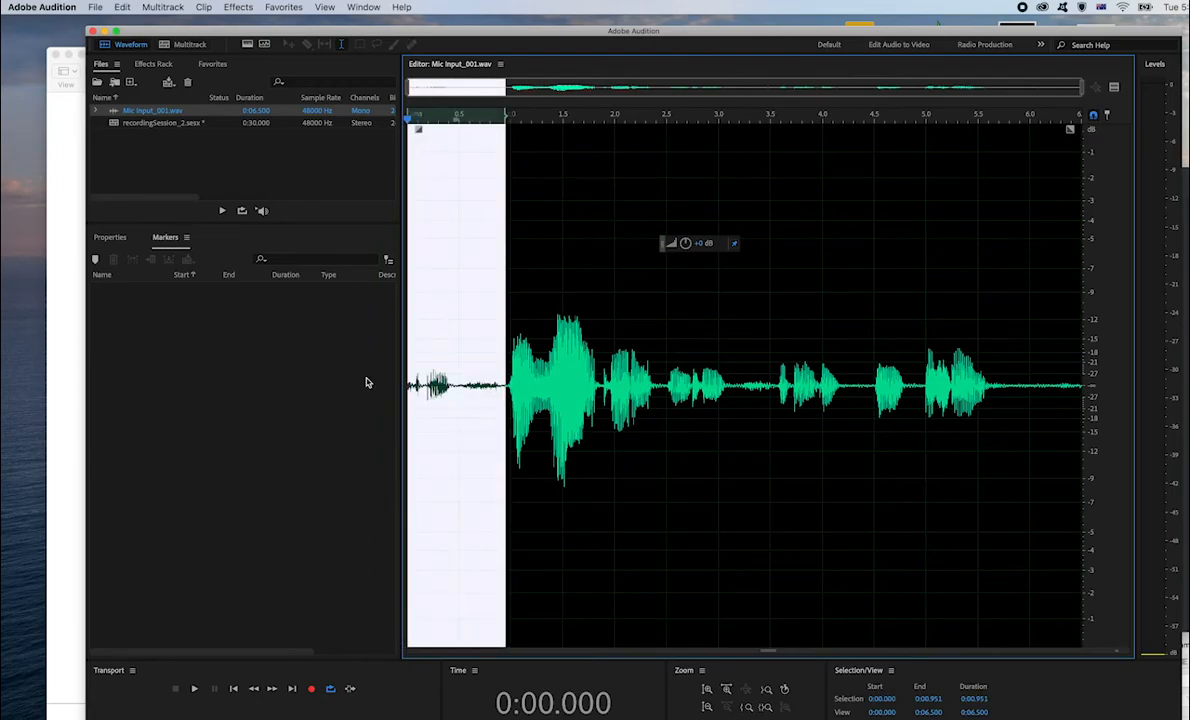
key(Delete)
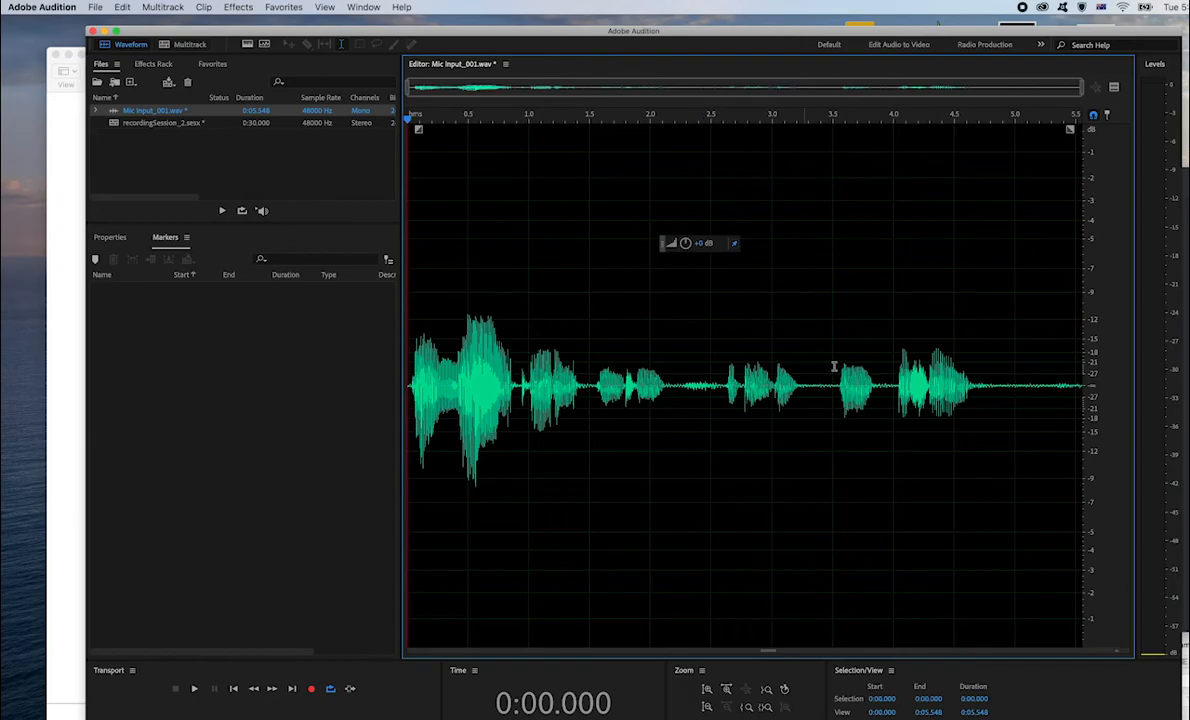
Step: Play the last part of the trimmed recording and add a fade-out at its end
click(868, 246)
key(space)
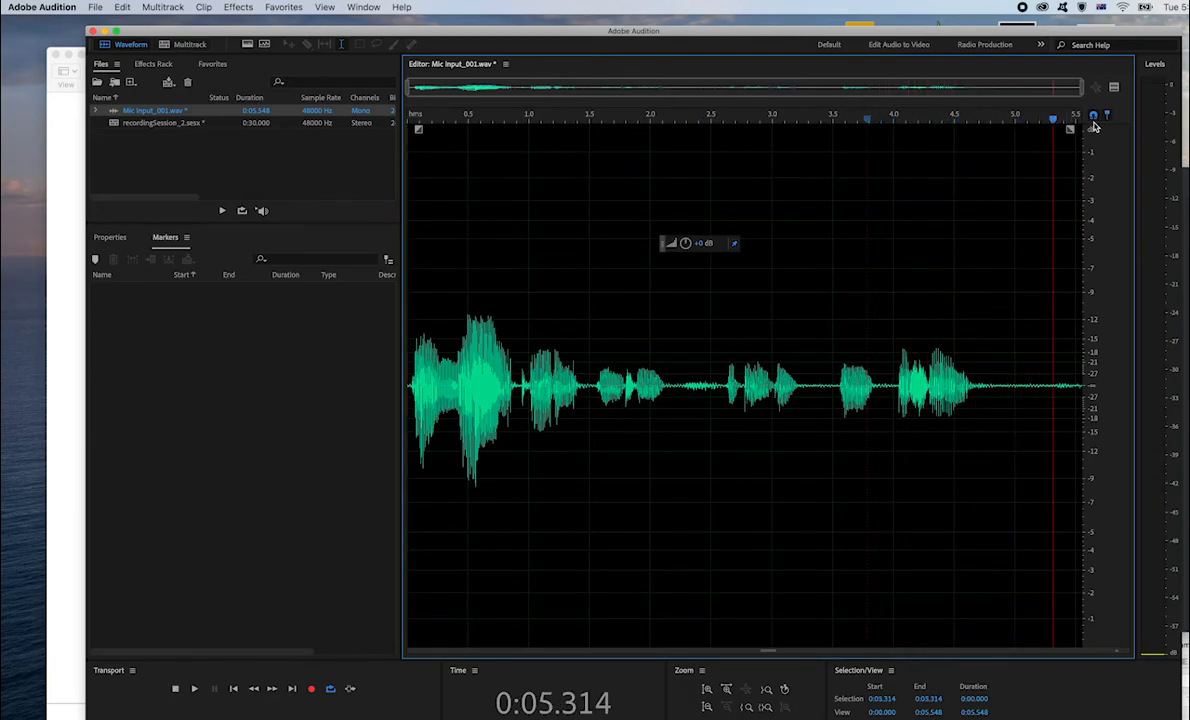
drag(1070, 130, 937, 134)
Step: Save the edited recording as a new Wave PCM file named adobeAudition Promo
click(98, 7)
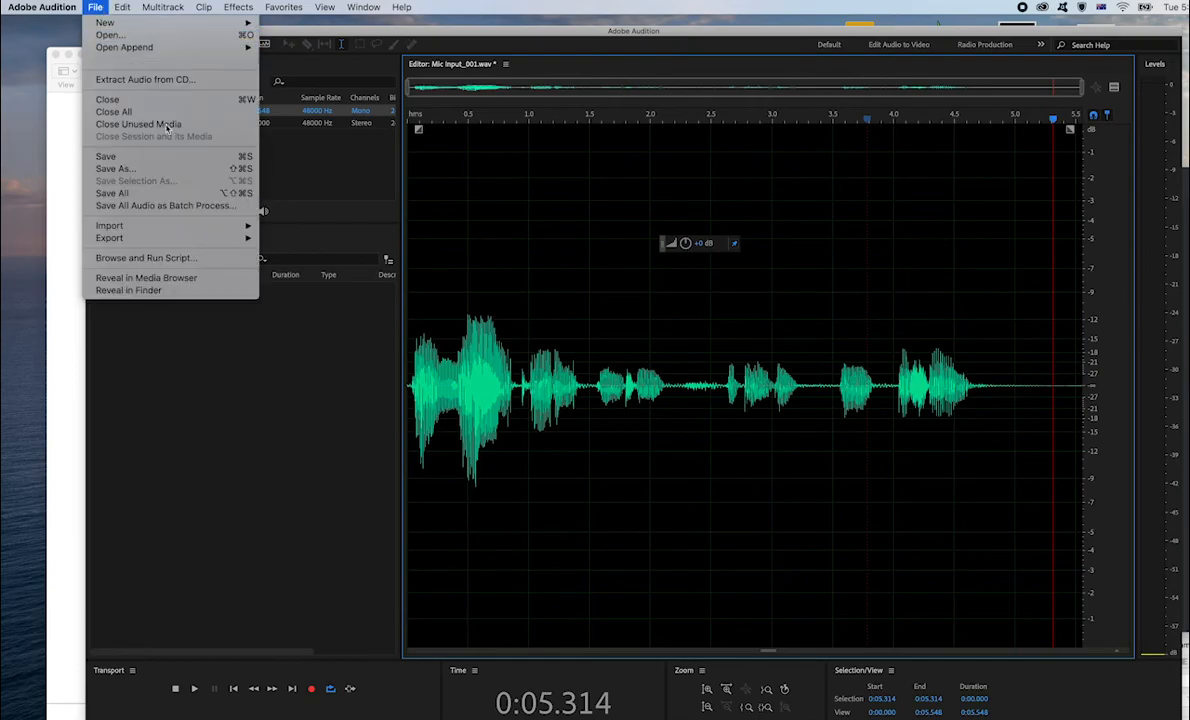
click(183, 170)
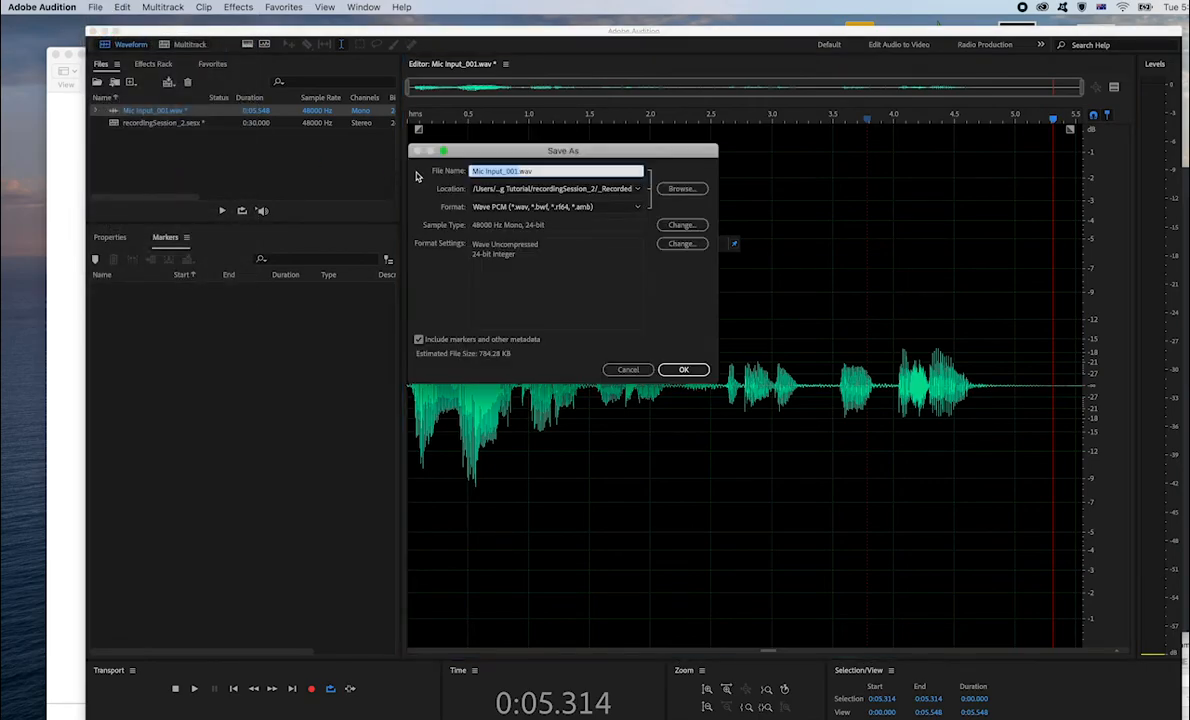
text(adobeAudition Promo)
click(684, 369)
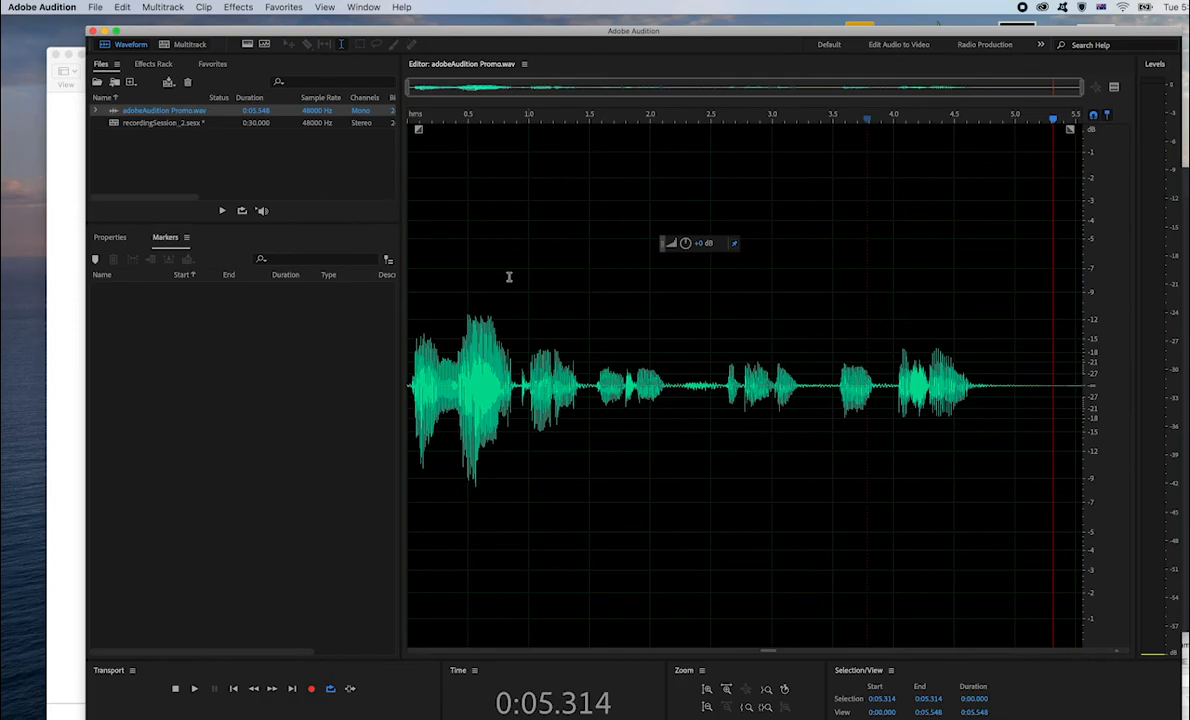
Step: Reopen the recordingSession_2.sesx multitrack session and move the playhead back to the start of the timeline
double_click(155, 124)
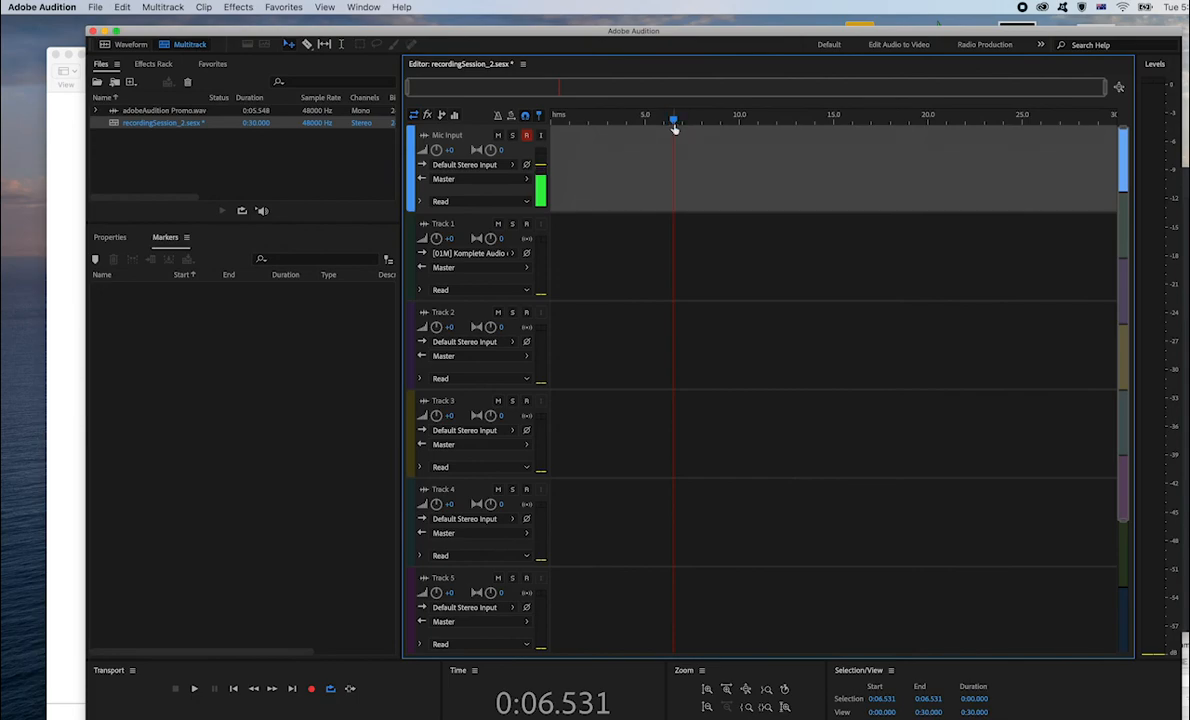
drag(675, 120, 552, 121)
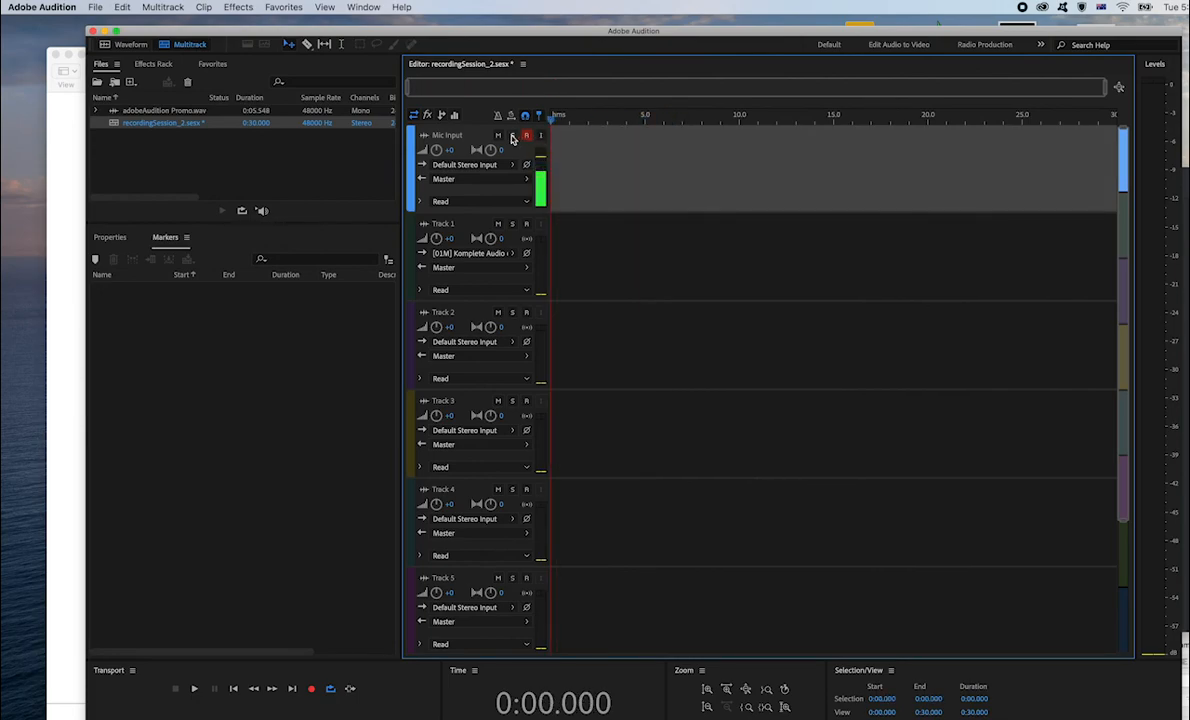